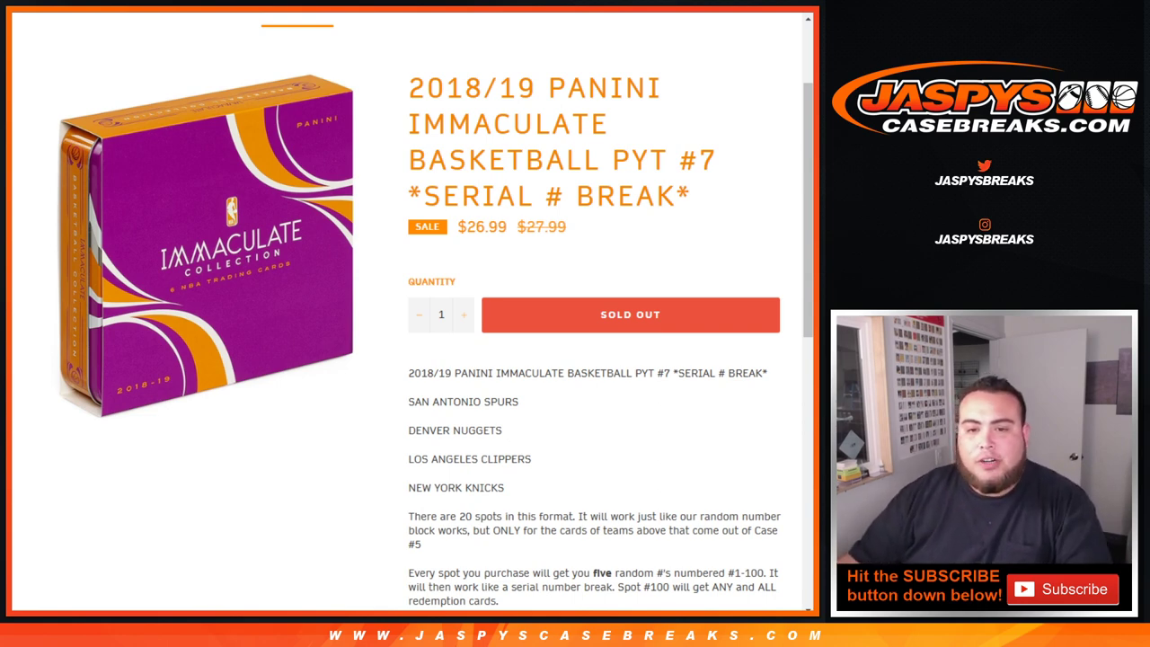
Step: Review the Immaculate Basketball PYT #7 serial number break description, especially the four teams included
scroll(409, 314, down, 1)
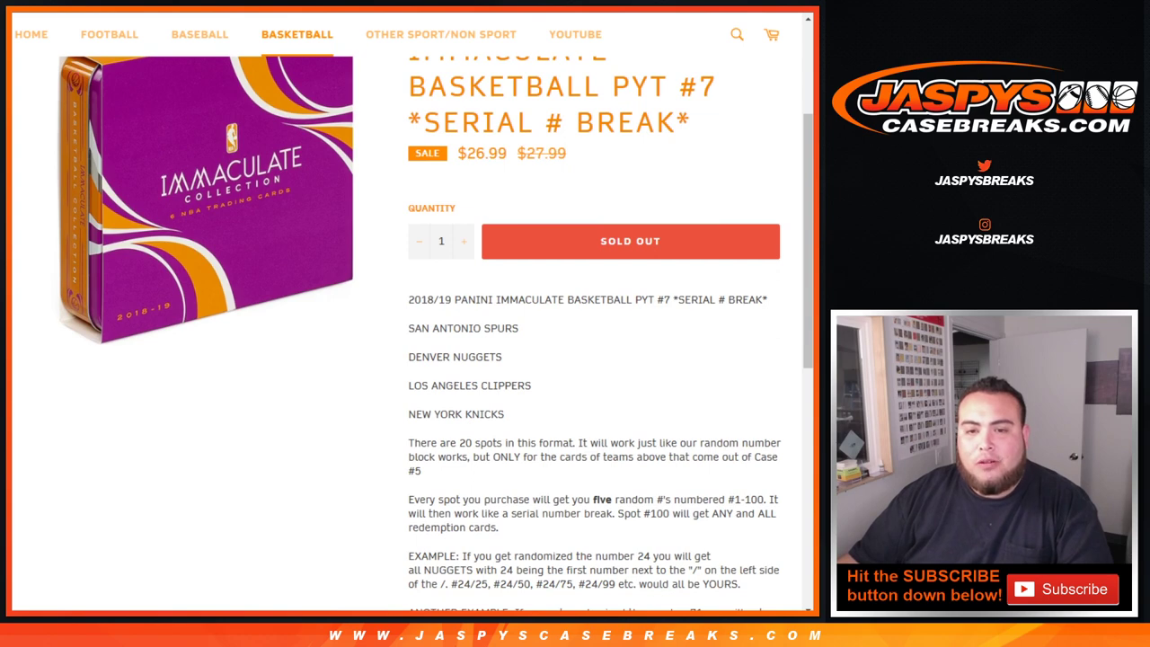
drag(401, 329, 519, 329)
click(519, 329)
drag(420, 328, 504, 414)
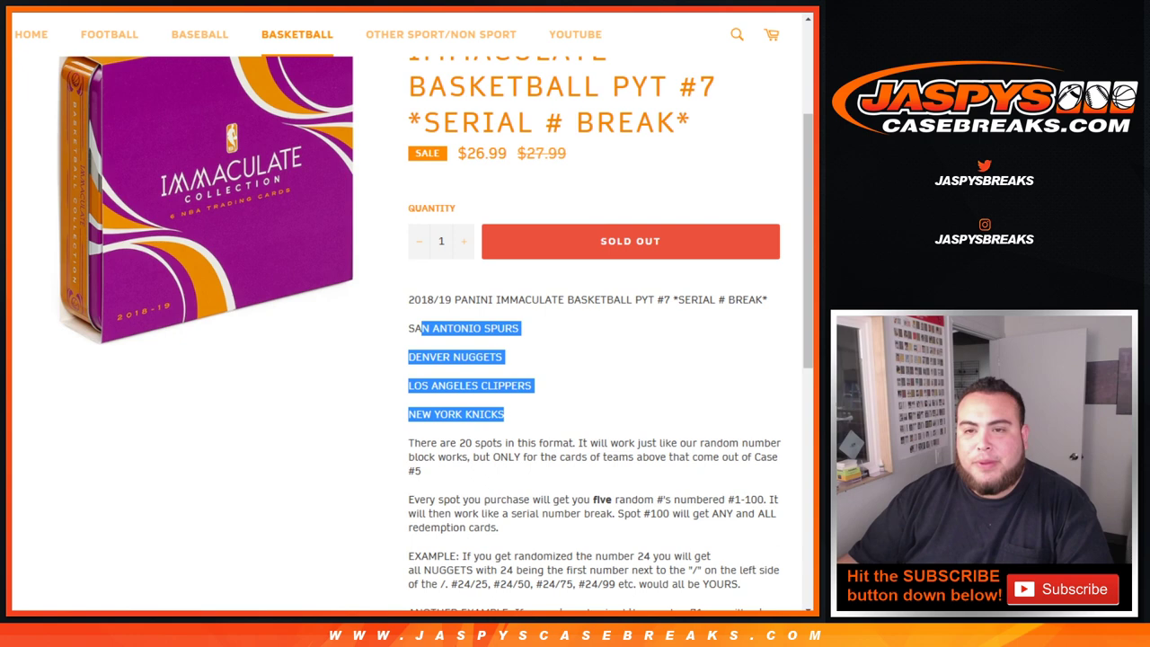
click(539, 415)
scroll(539, 414, down, 1)
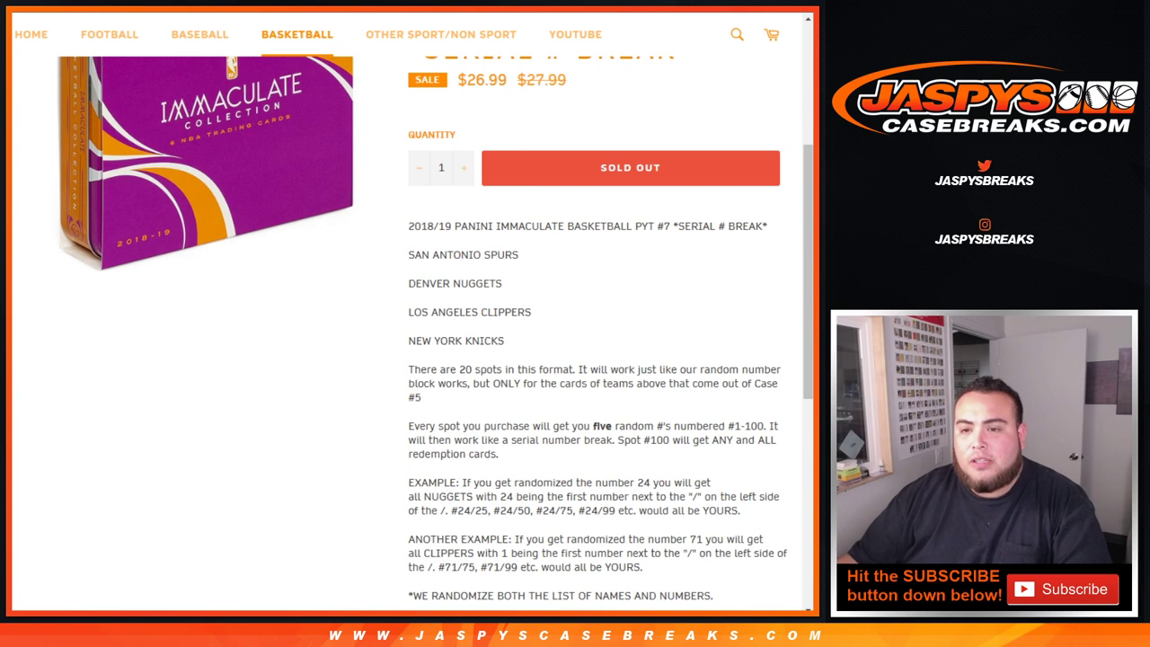
scroll(409, 323, down, 2)
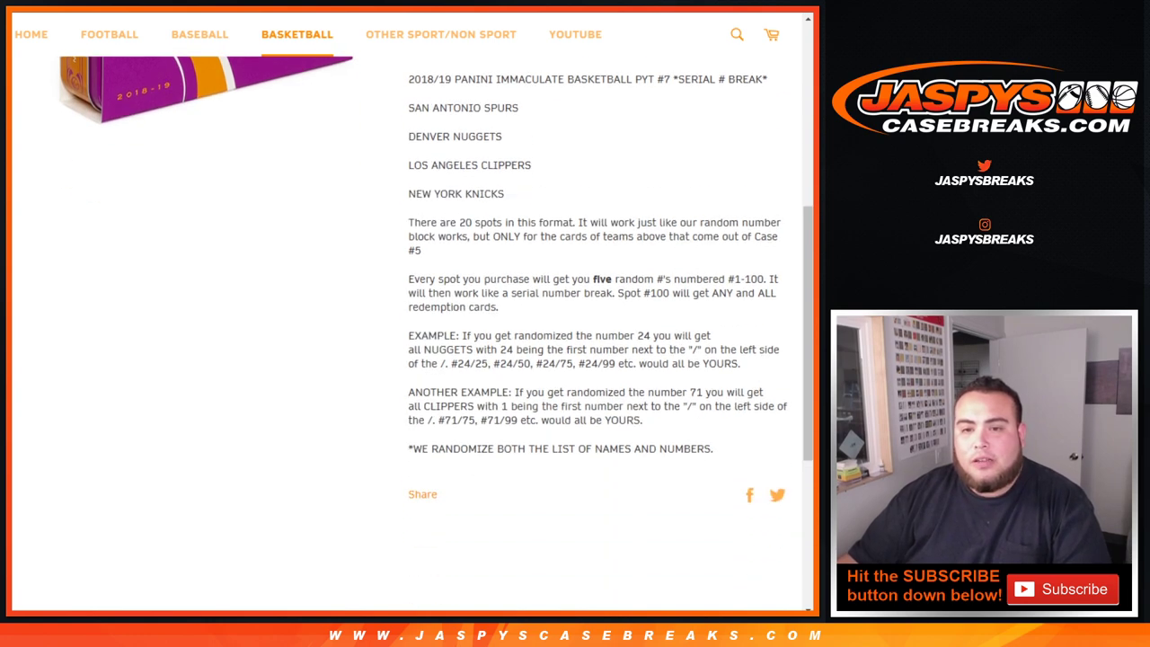
Step: Examine the rule on five random numbers per spot and the example explaining which serial-numbered cards the number 24 receives
drag(418, 278, 764, 279)
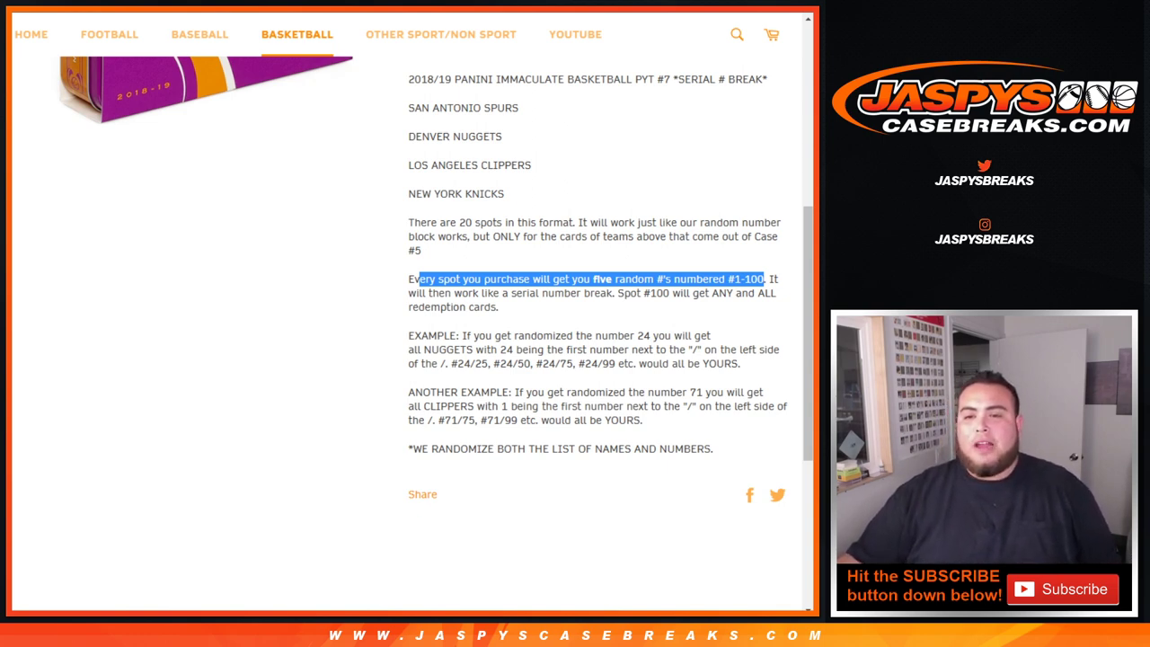
drag(634, 336, 643, 336)
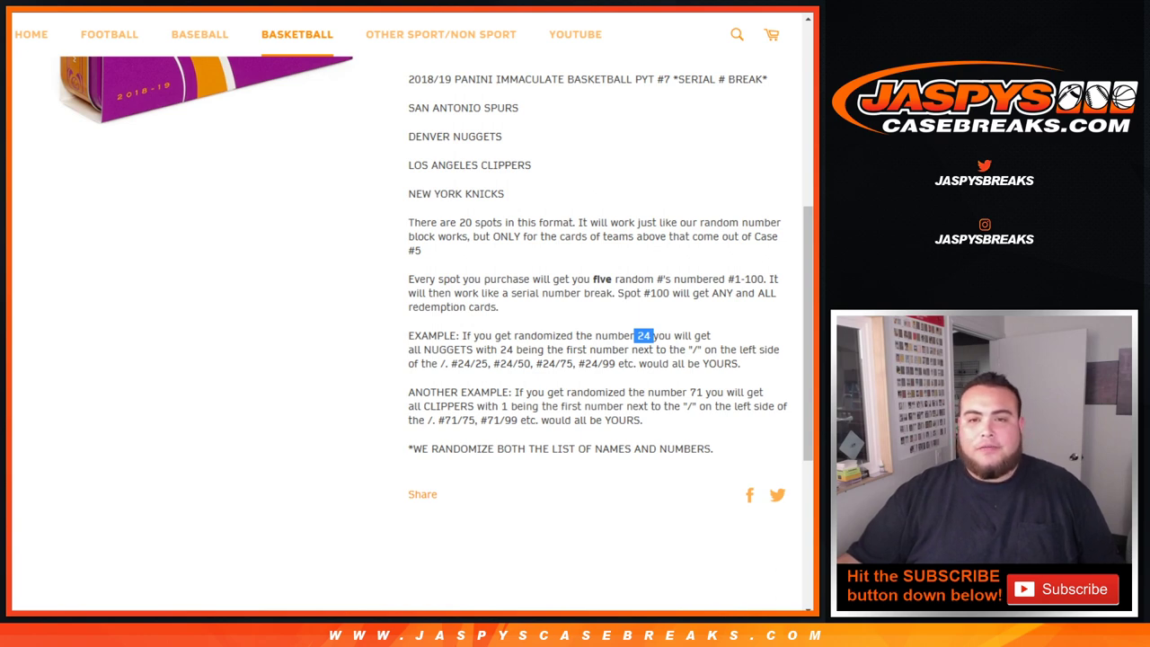
scroll(643, 336, up, 1)
drag(408, 181, 507, 268)
click(539, 268)
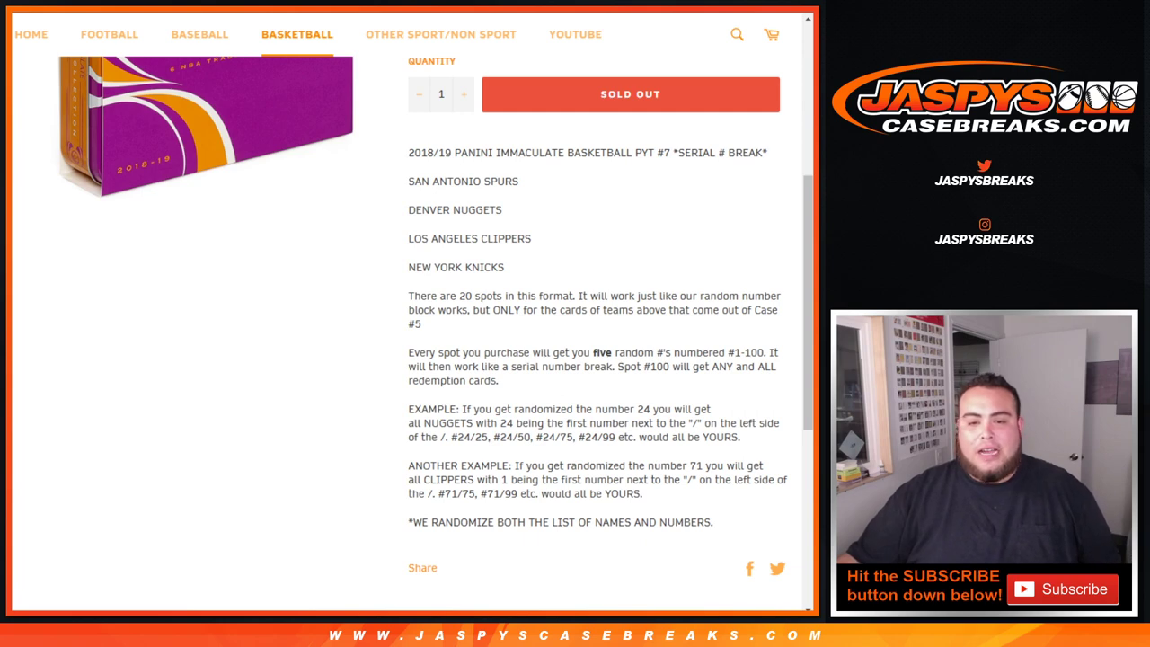
drag(446, 436, 491, 436)
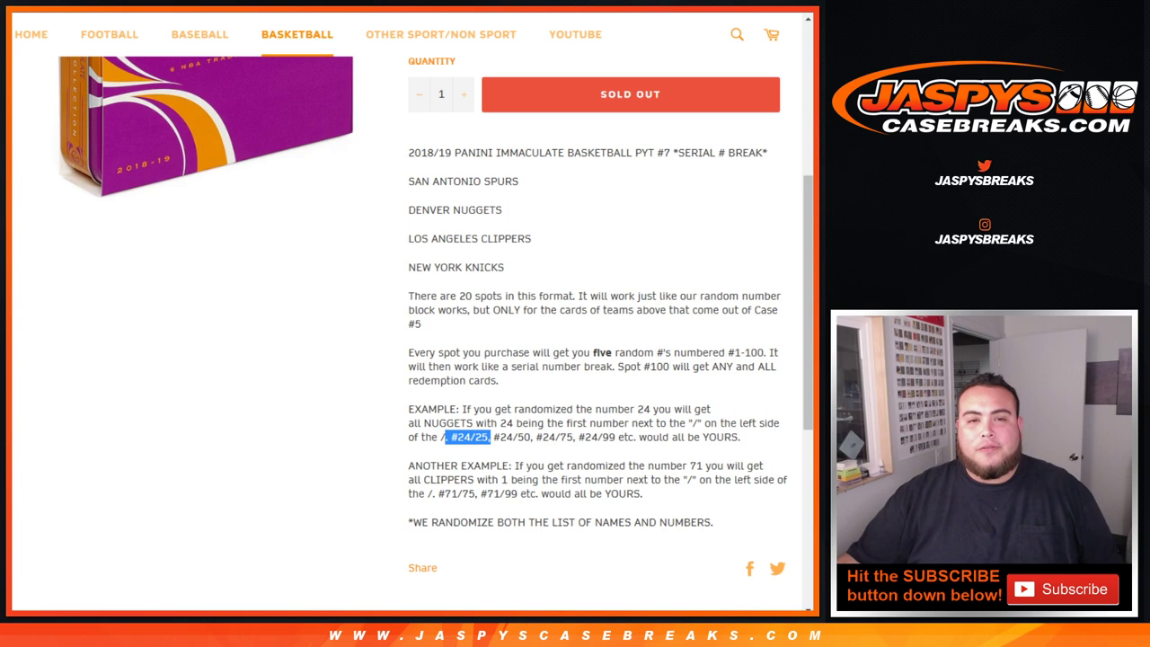
drag(490, 437, 618, 437)
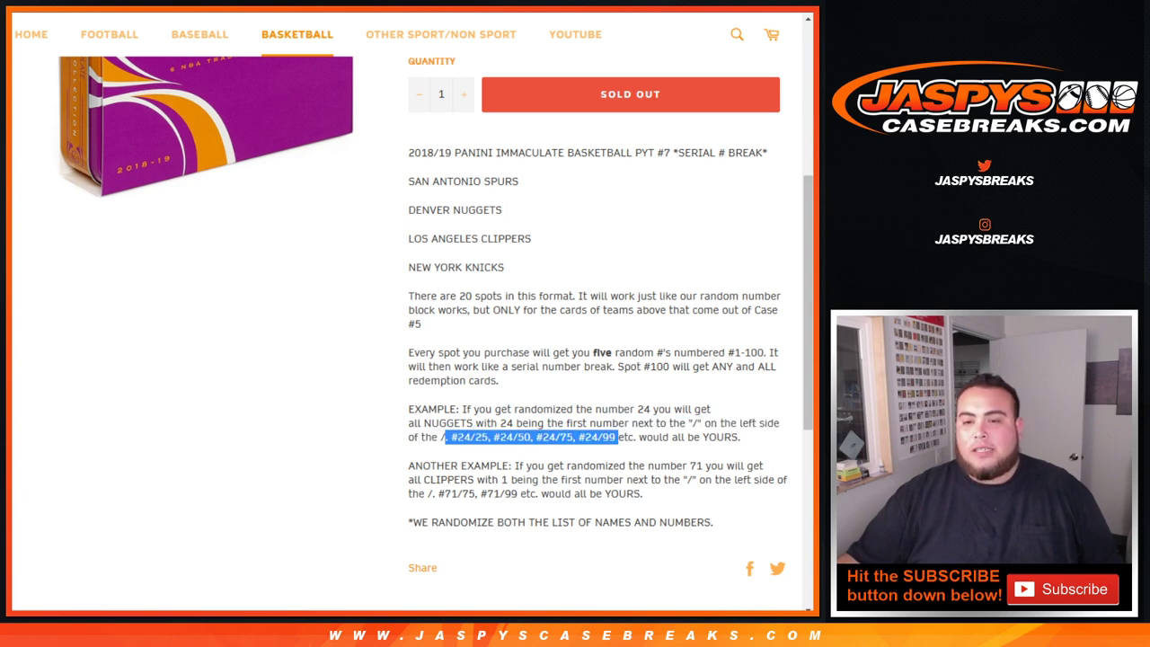
click(618, 437)
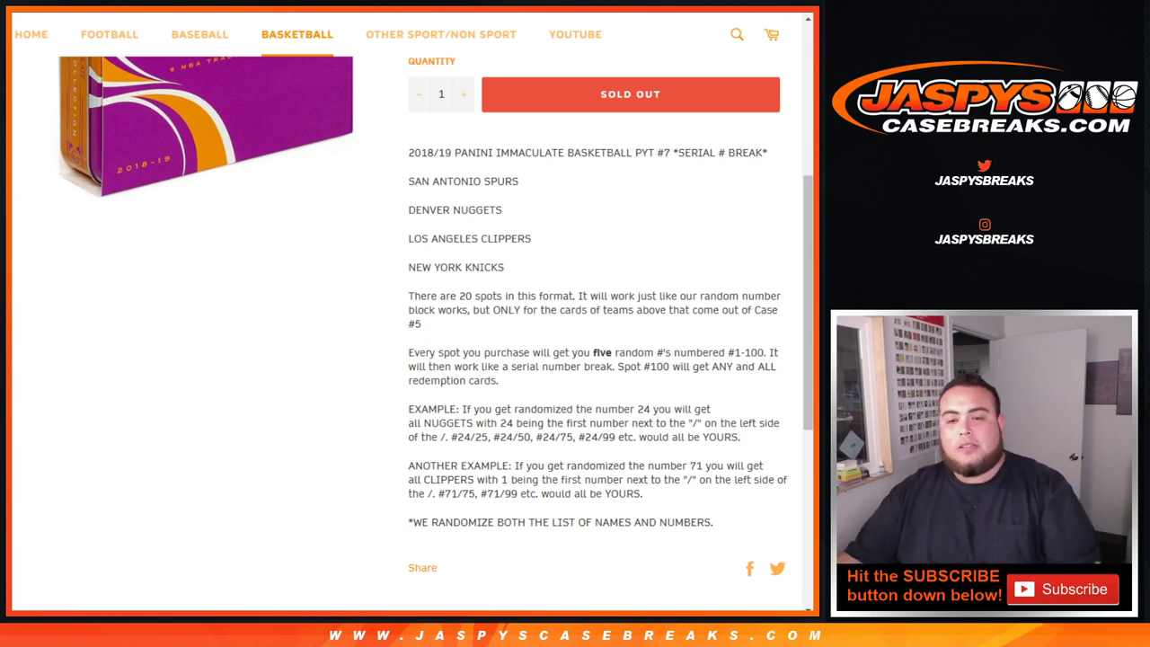
scroll(436, 333, up, 3)
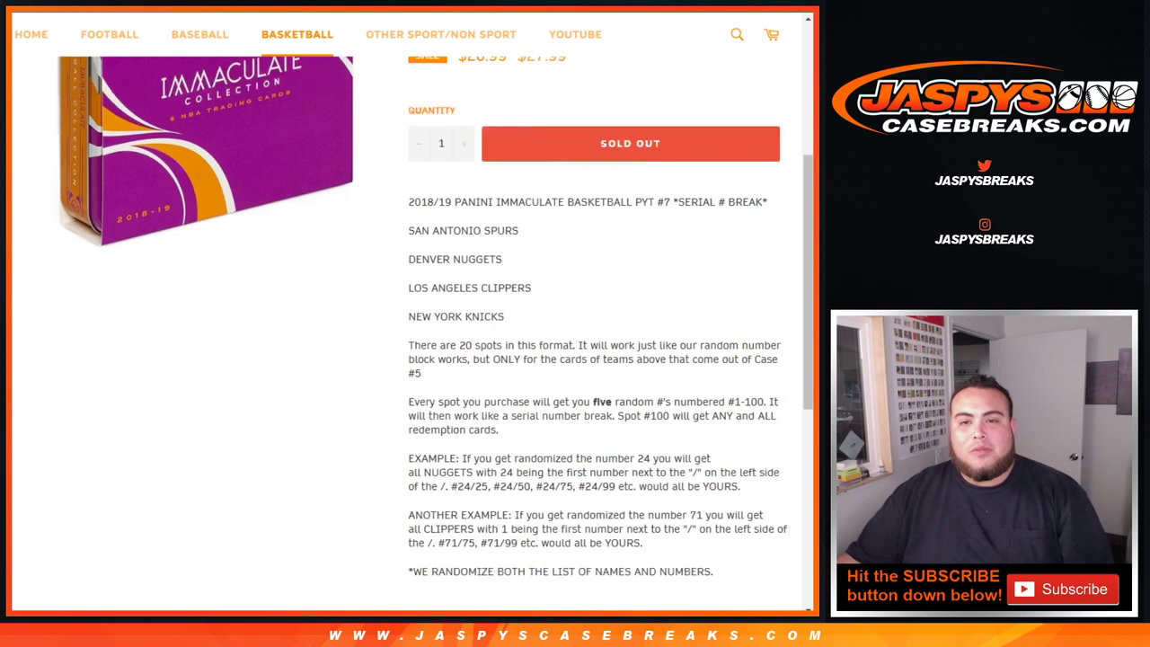
Step: Roll 2 virtual dice in the RANDOM.ORG Dice Roller
scroll(435, 333, down, 1)
key(ctrl+Tab)
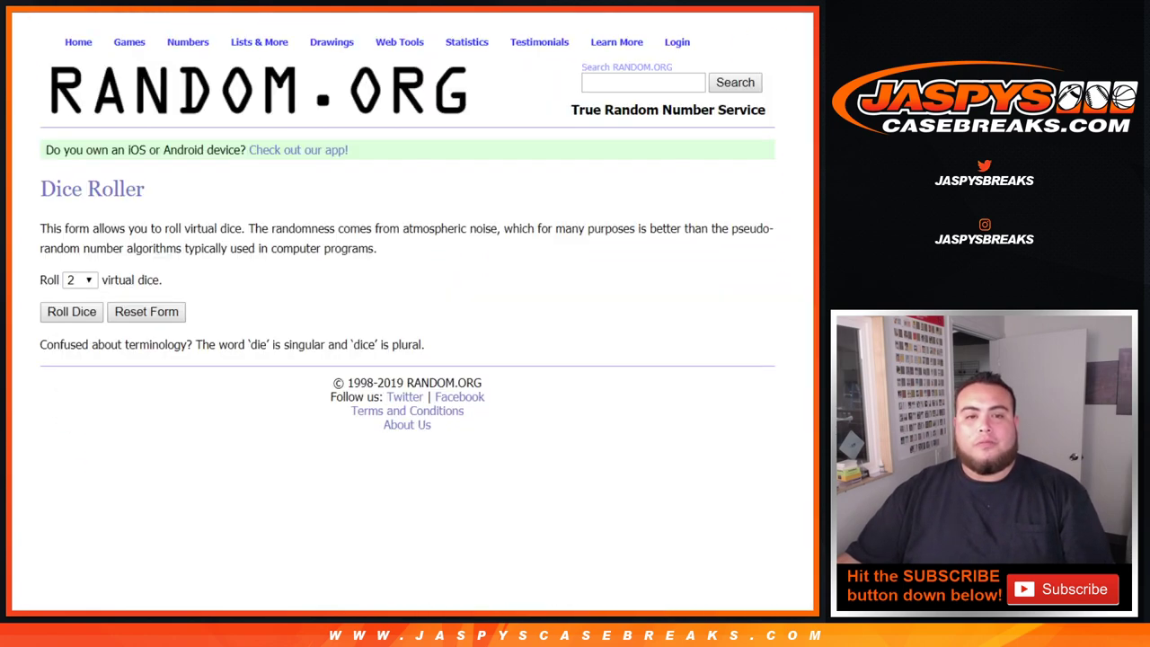
click(72, 312)
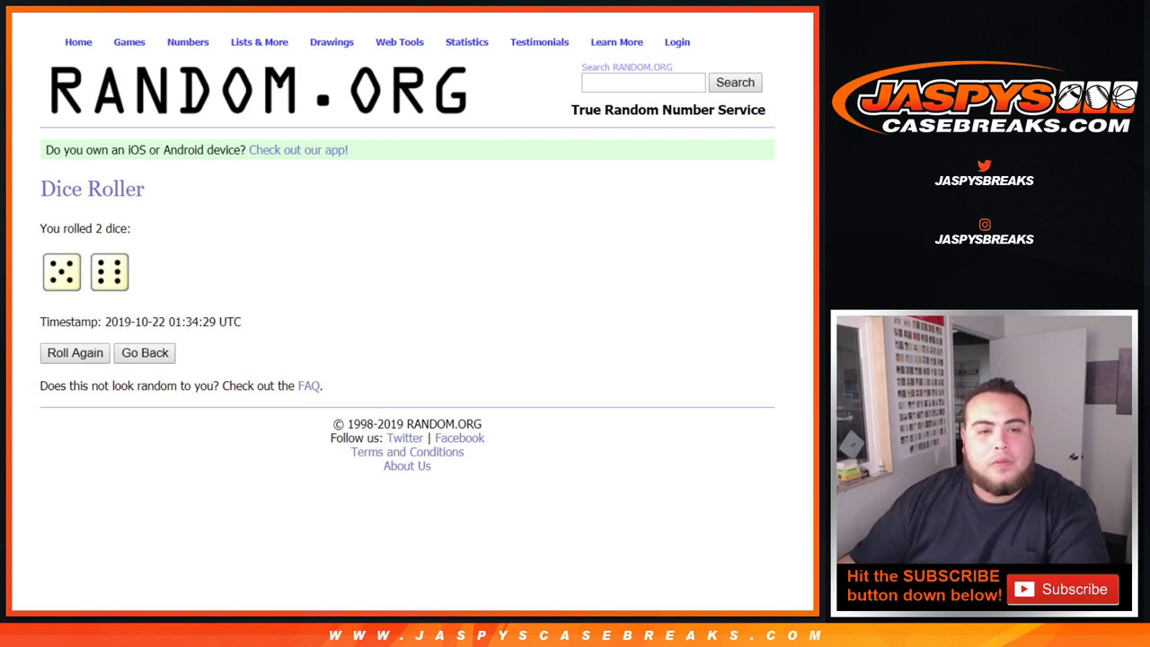
Step: Randomize the list of participant names 11 times in the List Randomizer, checking the dice roll before the final round
key(ctrl+Tab)
scroll(400, 311, down, 2)
scroll(236, 321, down, 12)
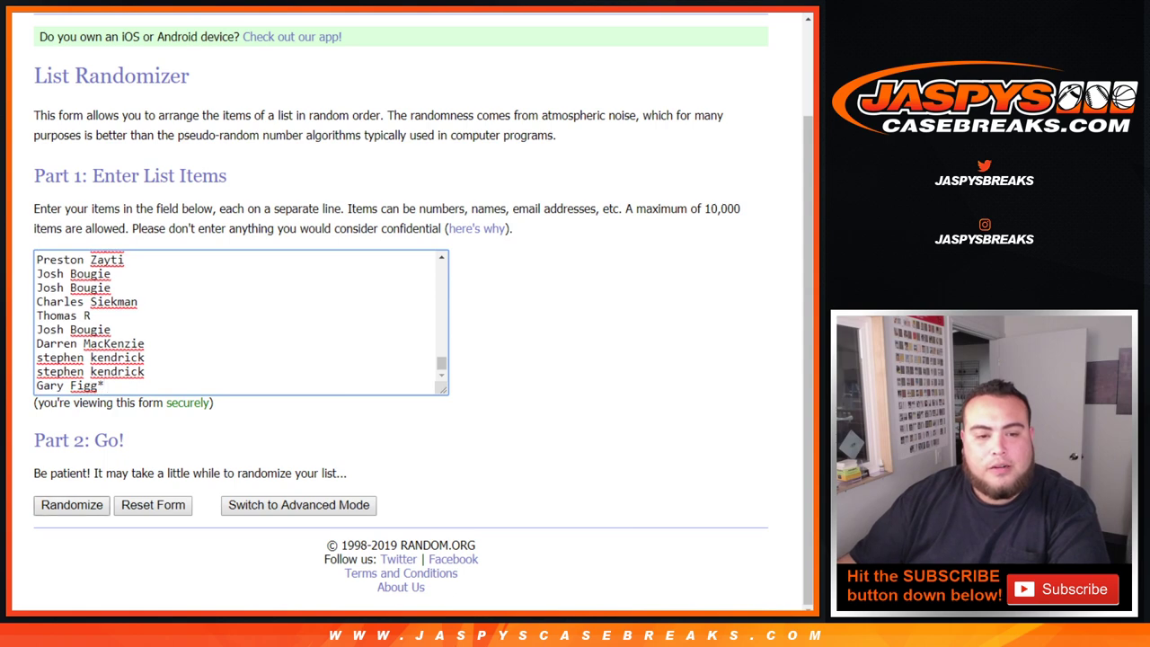
click(72, 504)
scroll(404, 315, down, 15)
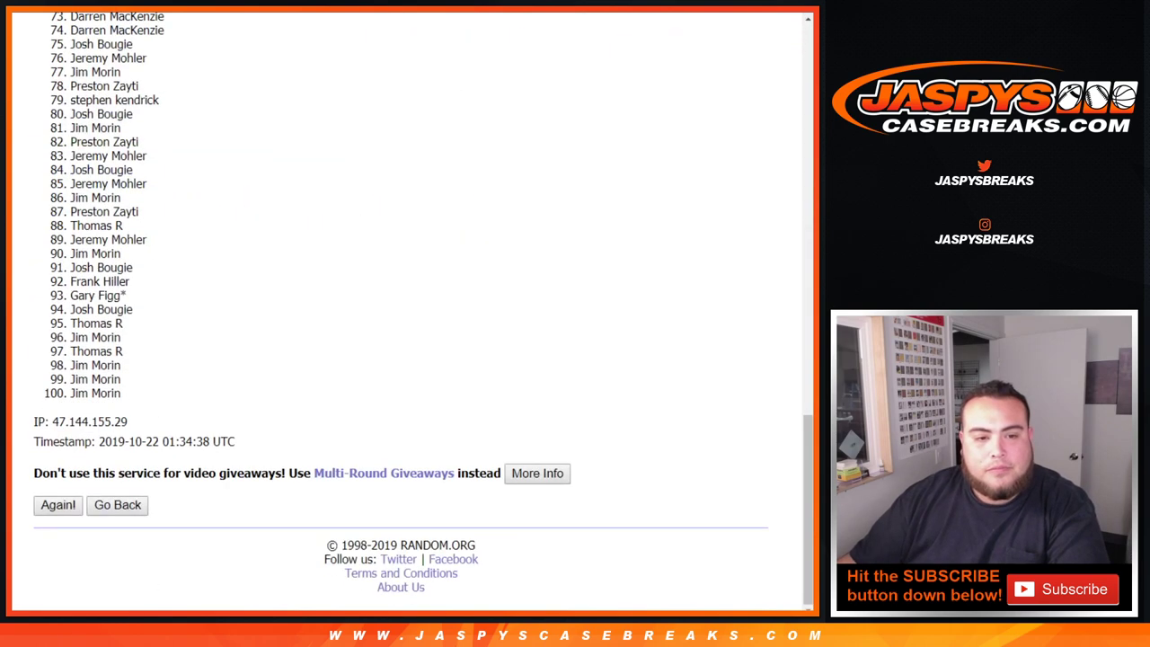
click(58, 504)
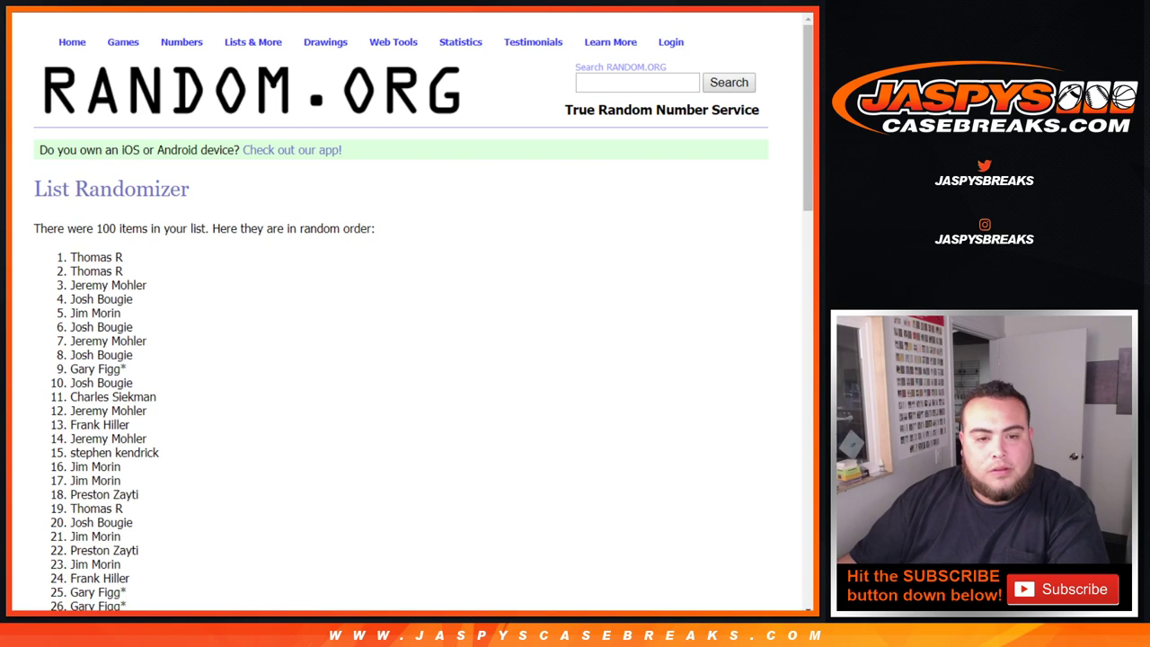
scroll(404, 315, down, 15)
click(58, 505)
scroll(58, 505, down, 15)
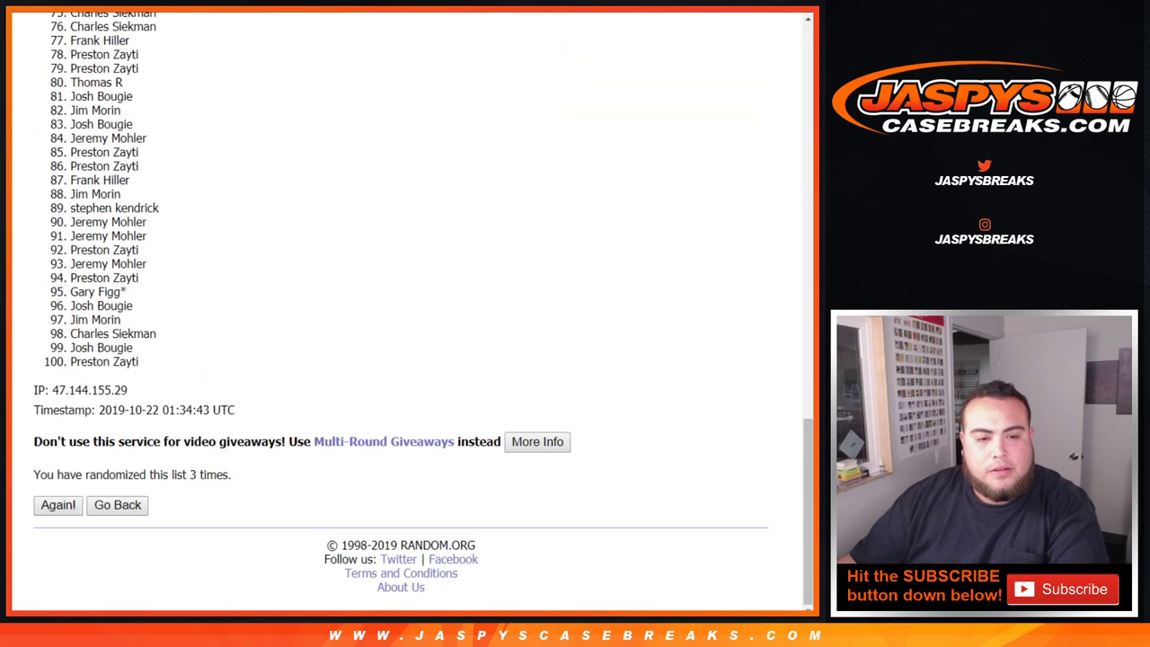
click(57, 504)
scroll(404, 315, down, 15)
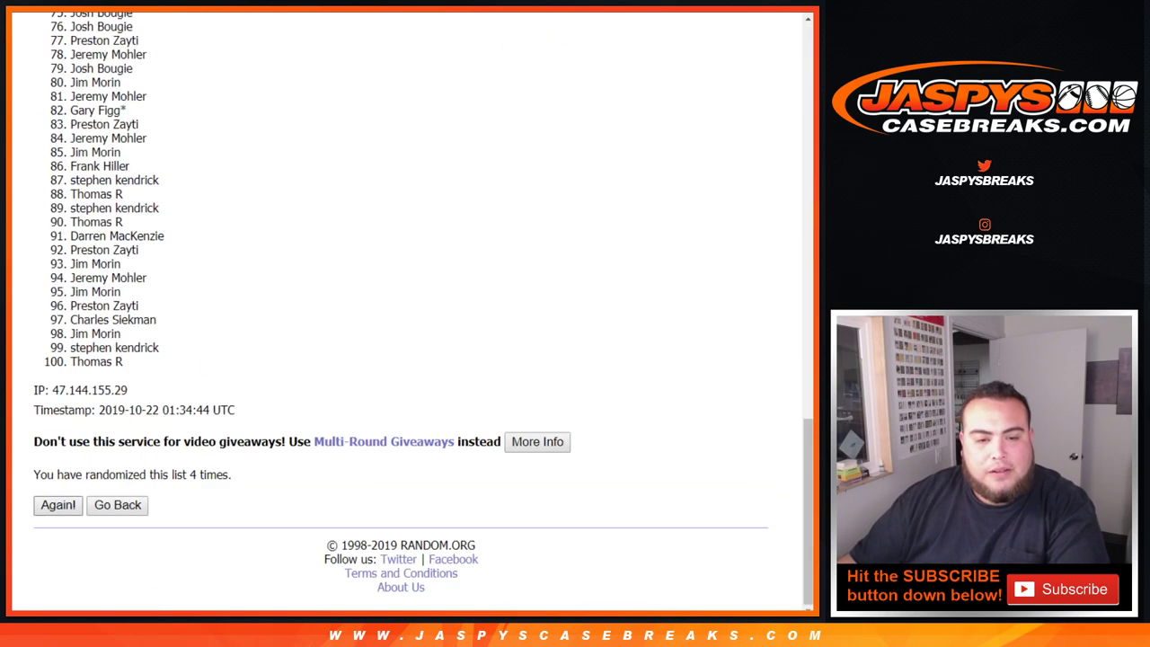
click(58, 504)
click(57, 504)
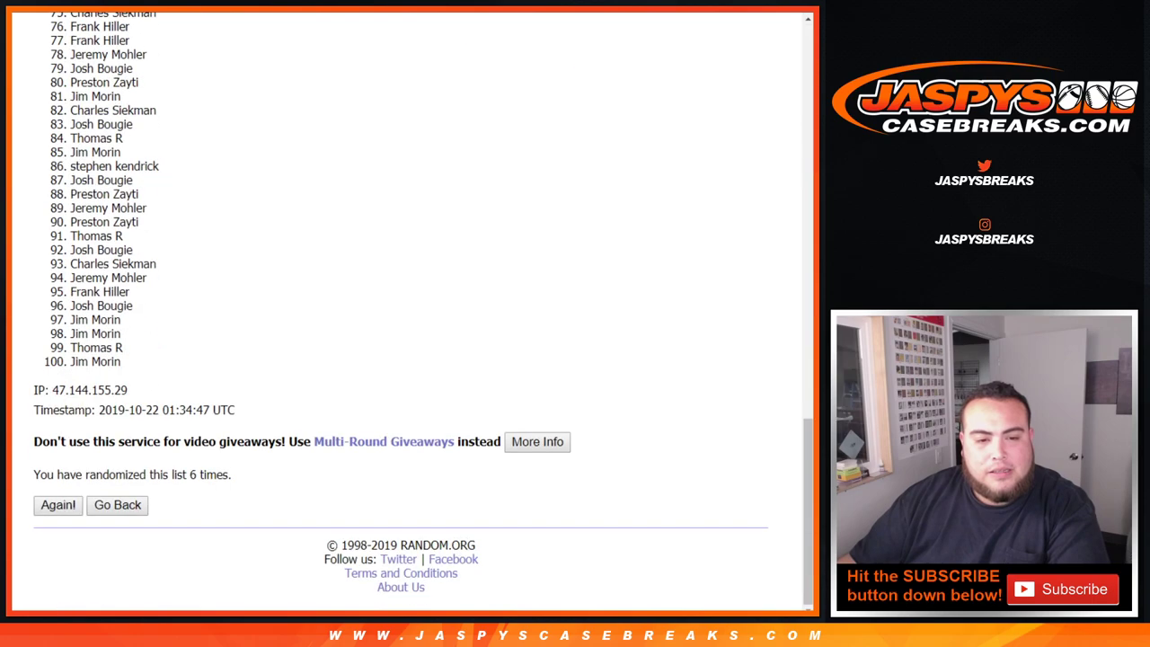
click(57, 504)
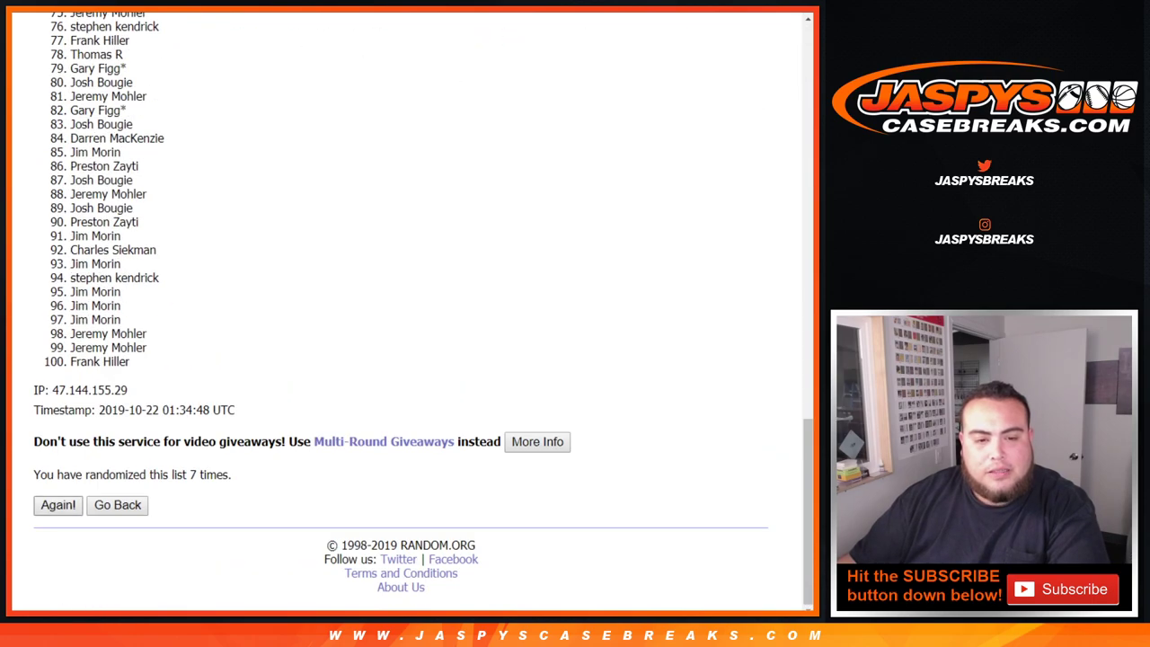
click(57, 504)
click(57, 504)
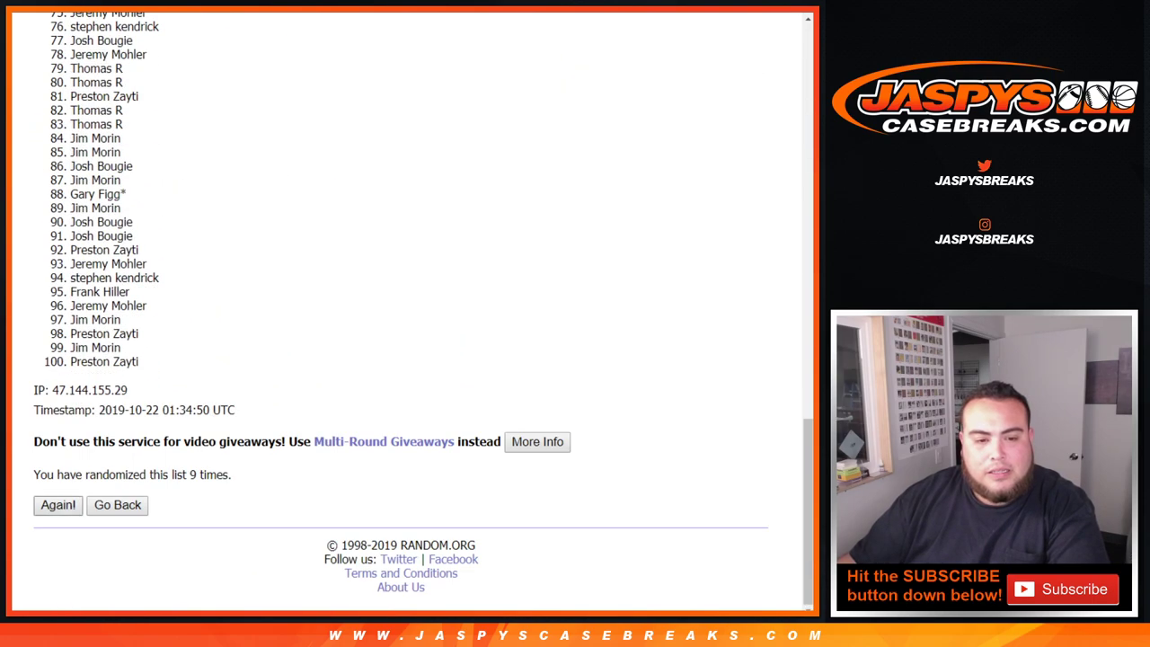
click(57, 504)
key(ctrl+Tab)
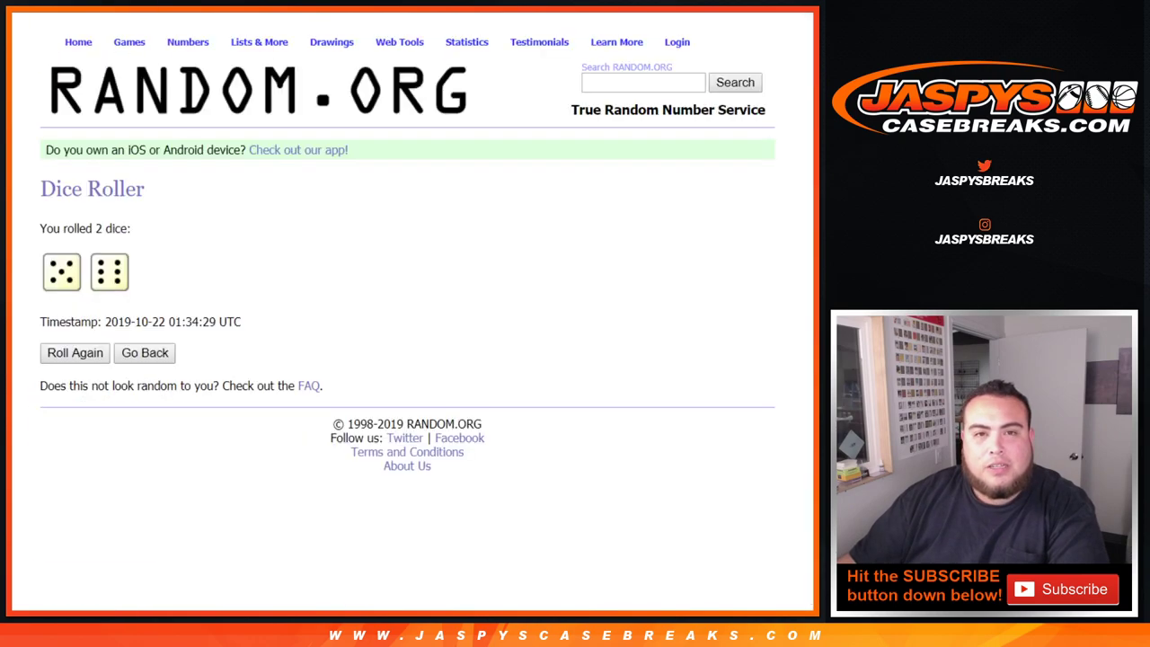
key(ctrl+Tab)
click(58, 504)
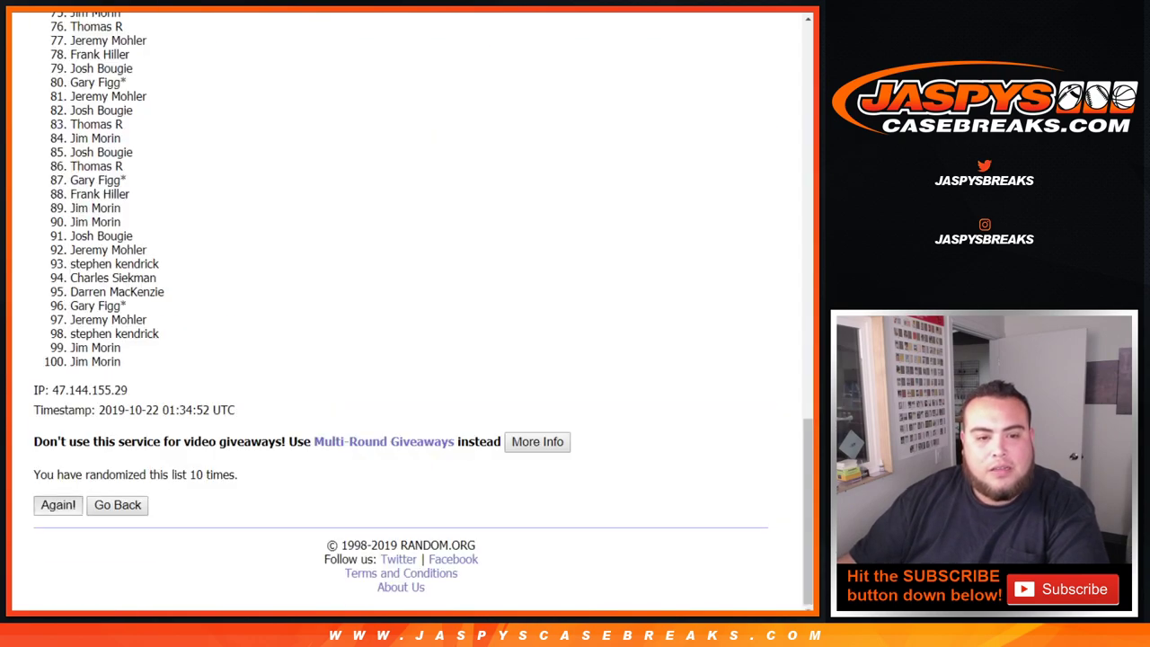
drag(187, 476, 239, 475)
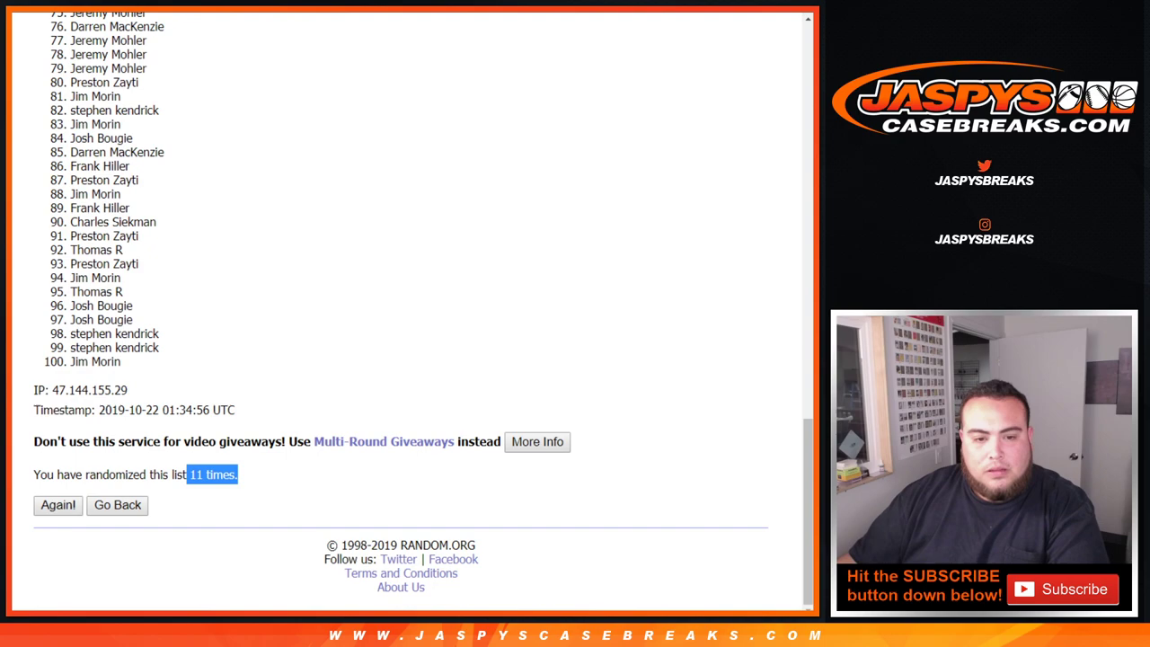
Step: Copy all 100 randomized names into the SA/DEN/LAC/NYK SERIAL # sheet, starting at cell A1
scroll(239, 404, up, 14)
drag(71, 229, 121, 361)
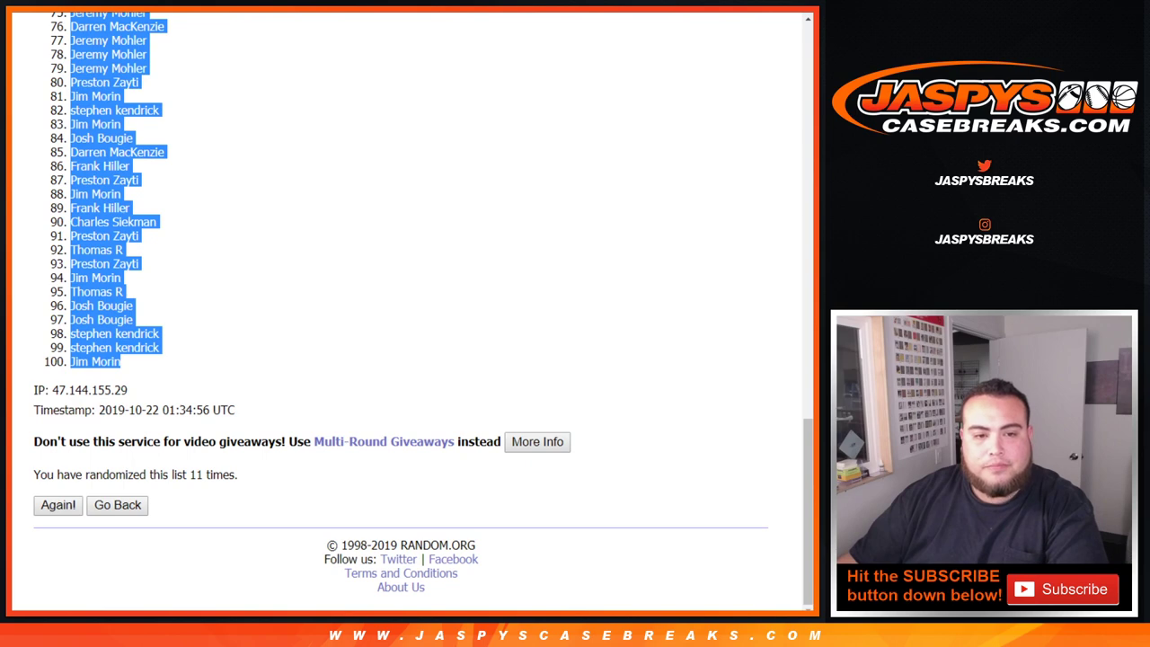
key(ctrl+Tab)
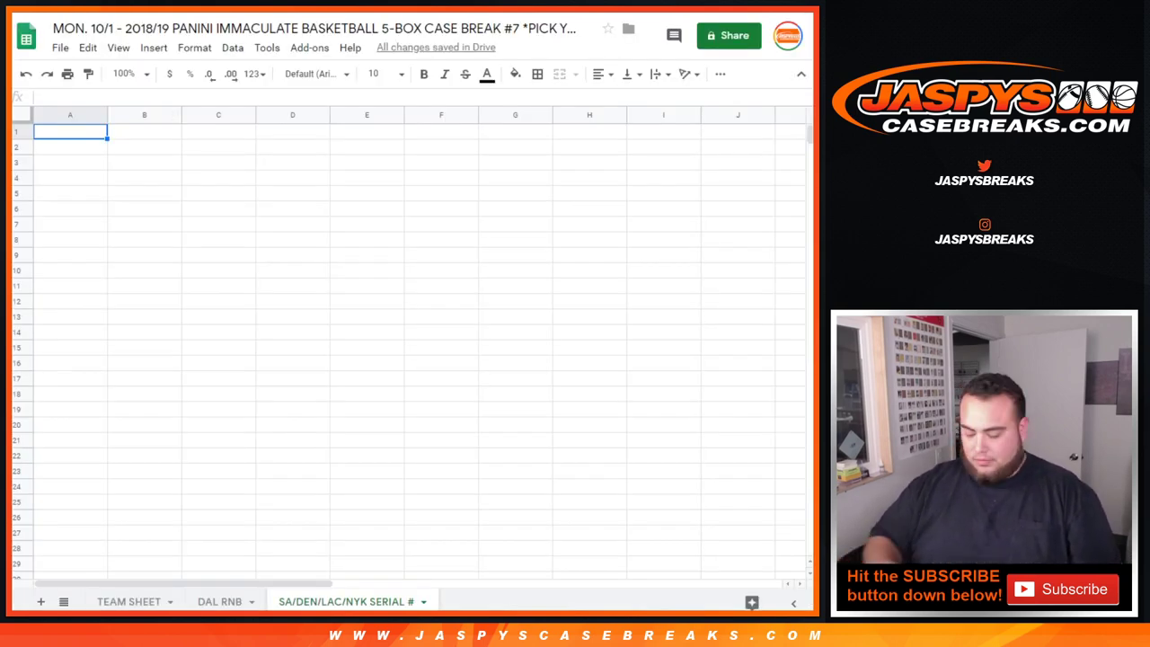
key(ctrl+v)
Step: Randomize the list of numbers 1 to 100 in the List Randomizer 11 times, matching the dice roll
key(ctrl+Tab)
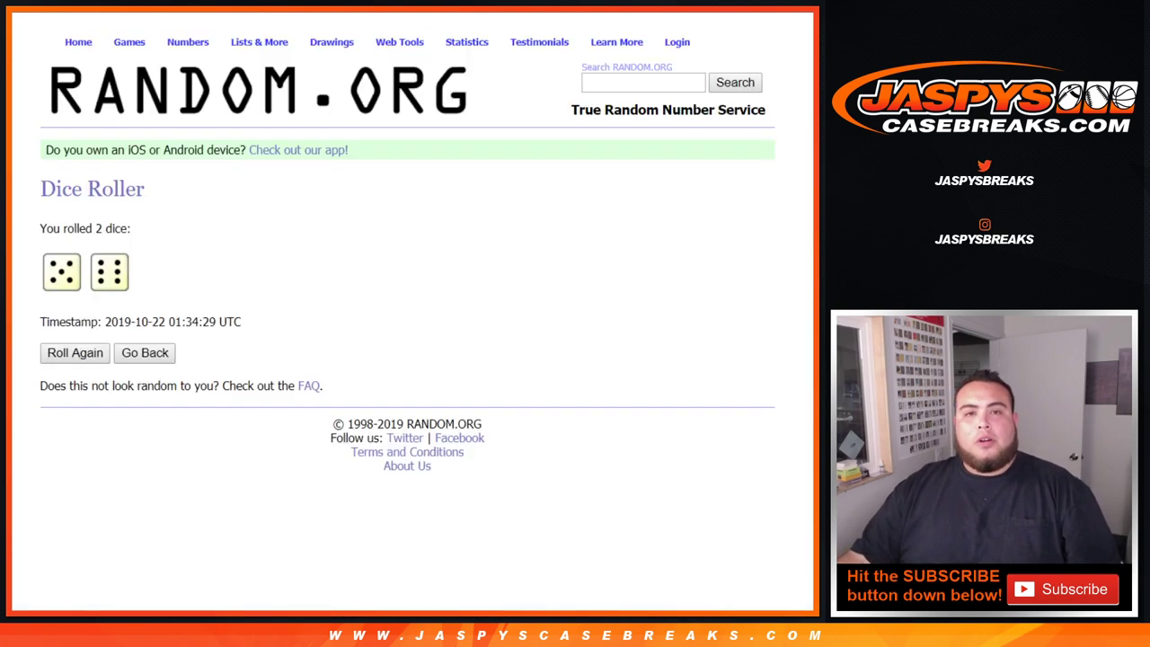
key(ctrl+Tab)
key(ctrl+Tab)
scroll(405, 314, down, 2)
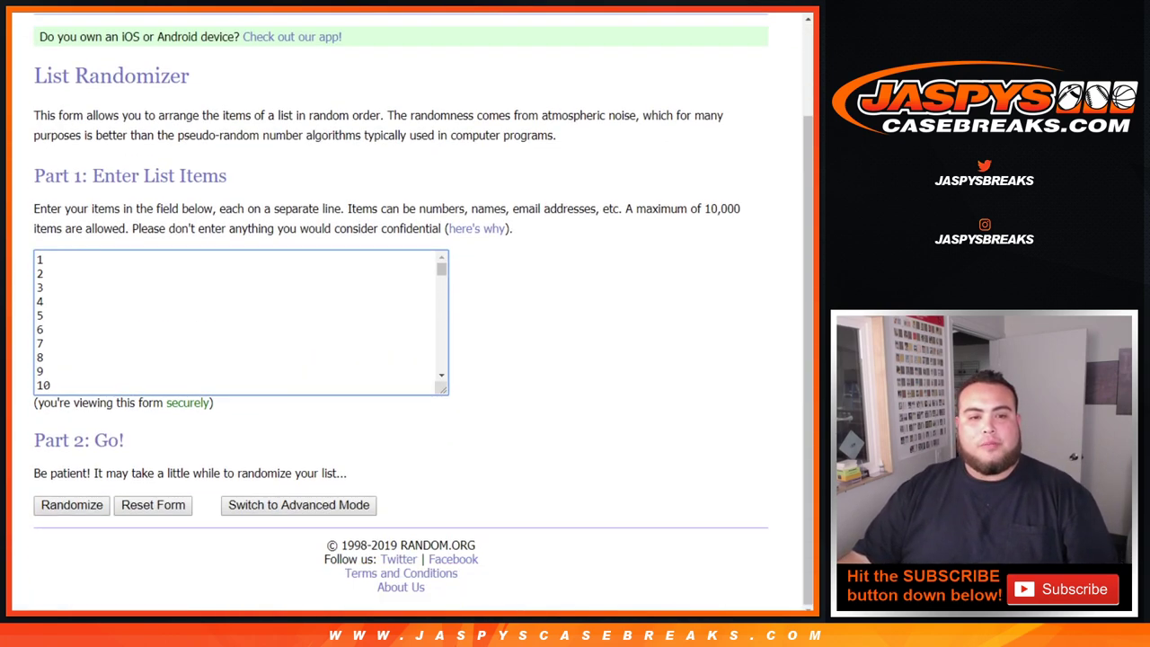
scroll(241, 323, down, 14)
click(72, 505)
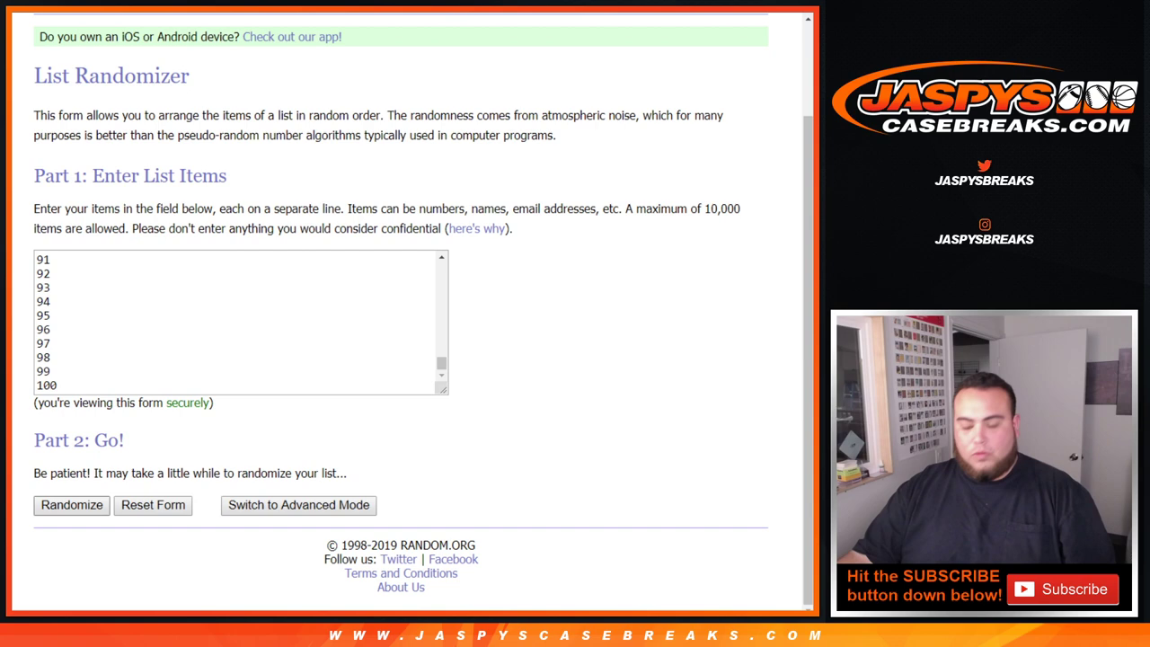
key(Return)
key(End)
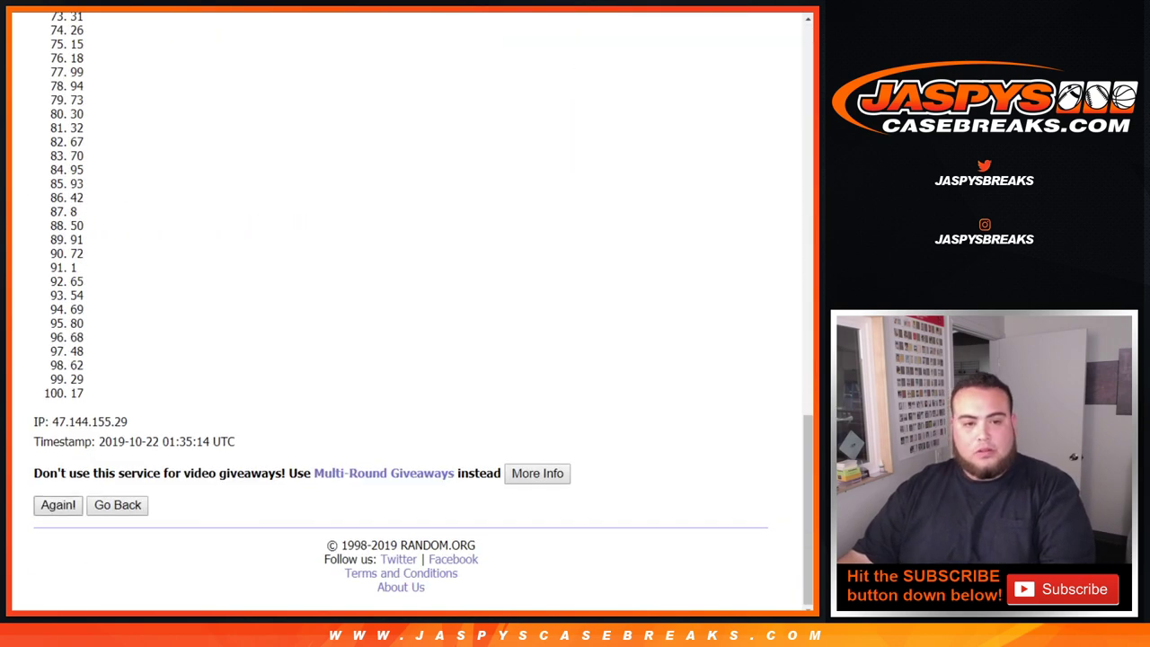
key(Return)
key(End)
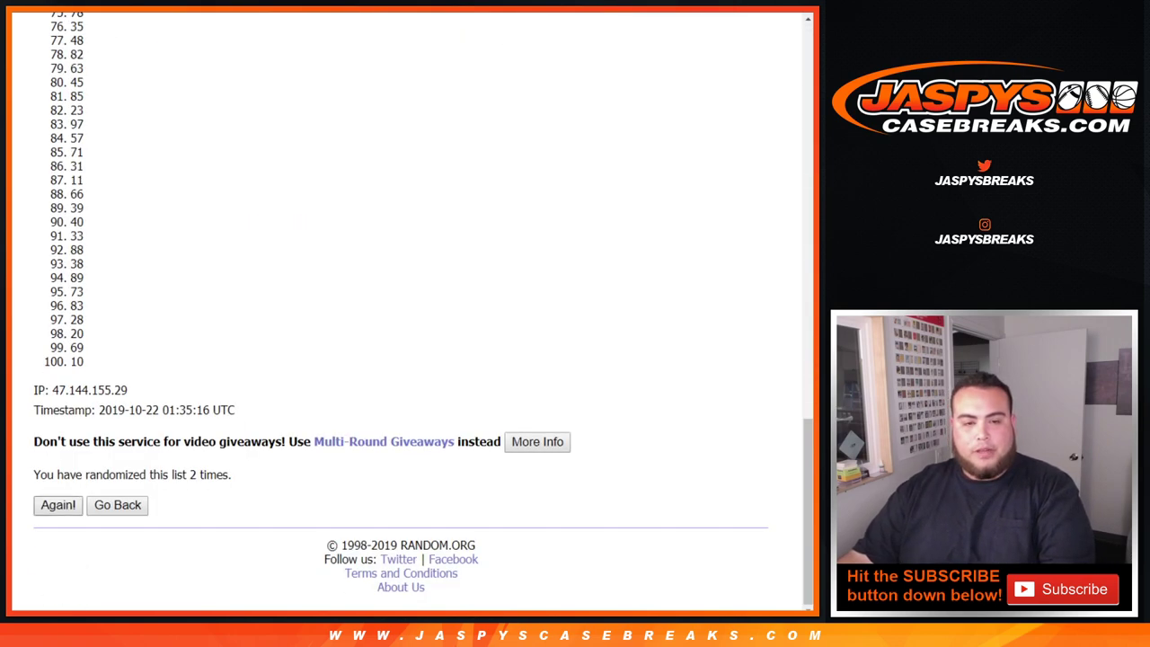
key(Return)
key(End)
key(Return)
key(End)
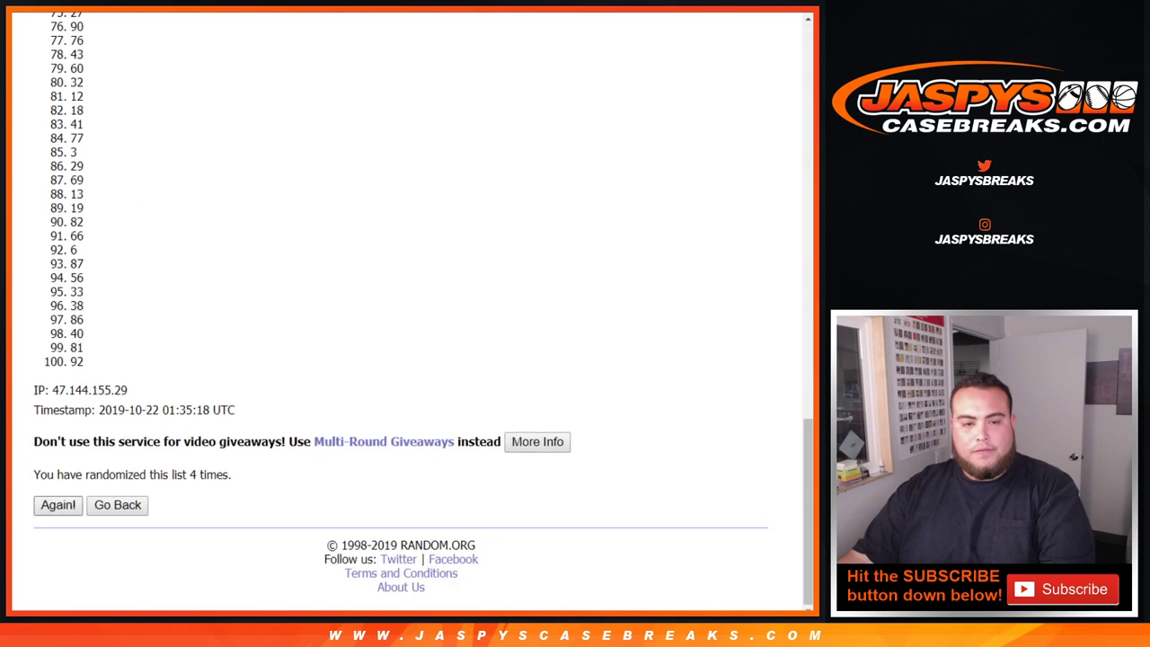
key(Return)
key(End)
key(Return)
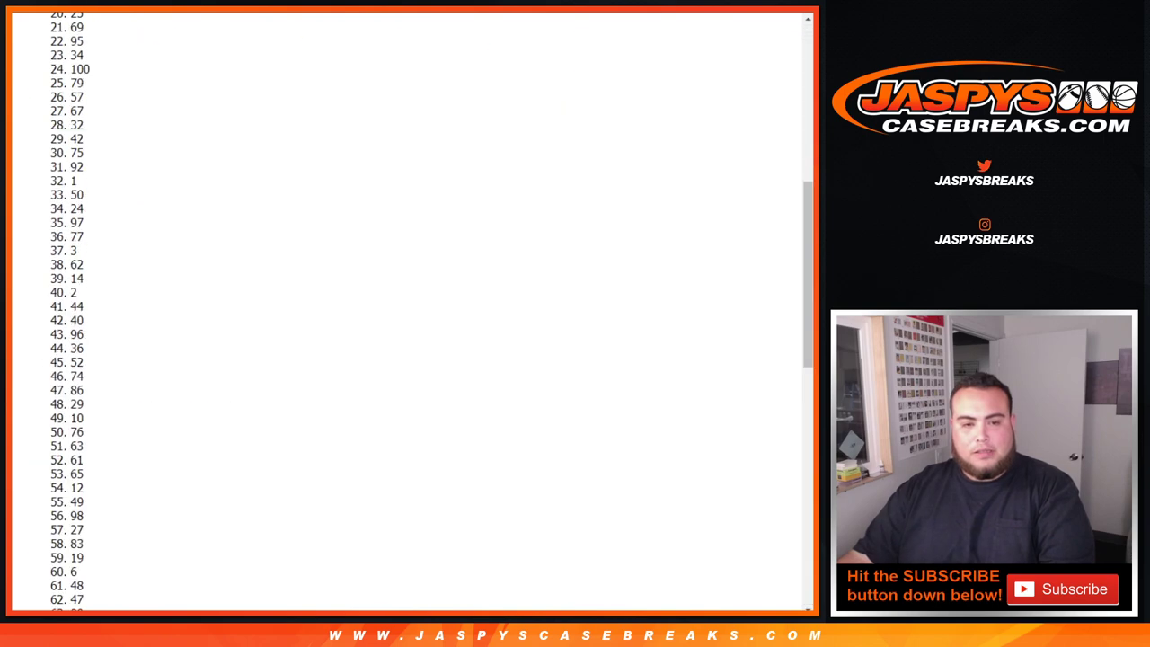
key(End)
key(Return)
key(End)
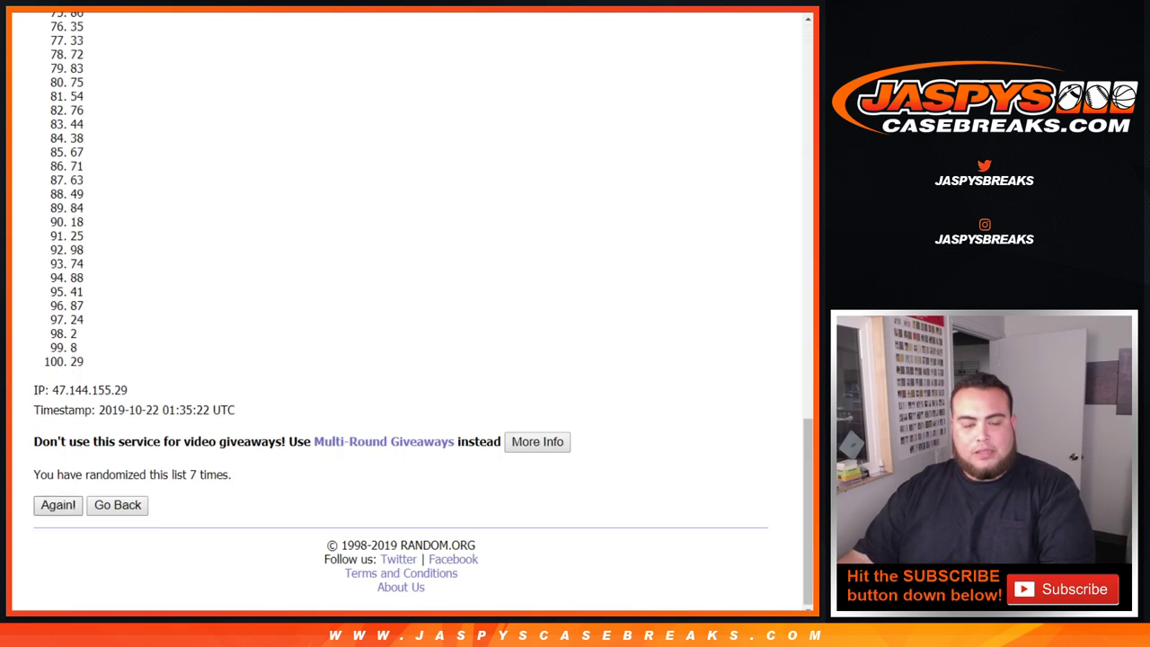
key(Return)
key(End)
key(Return)
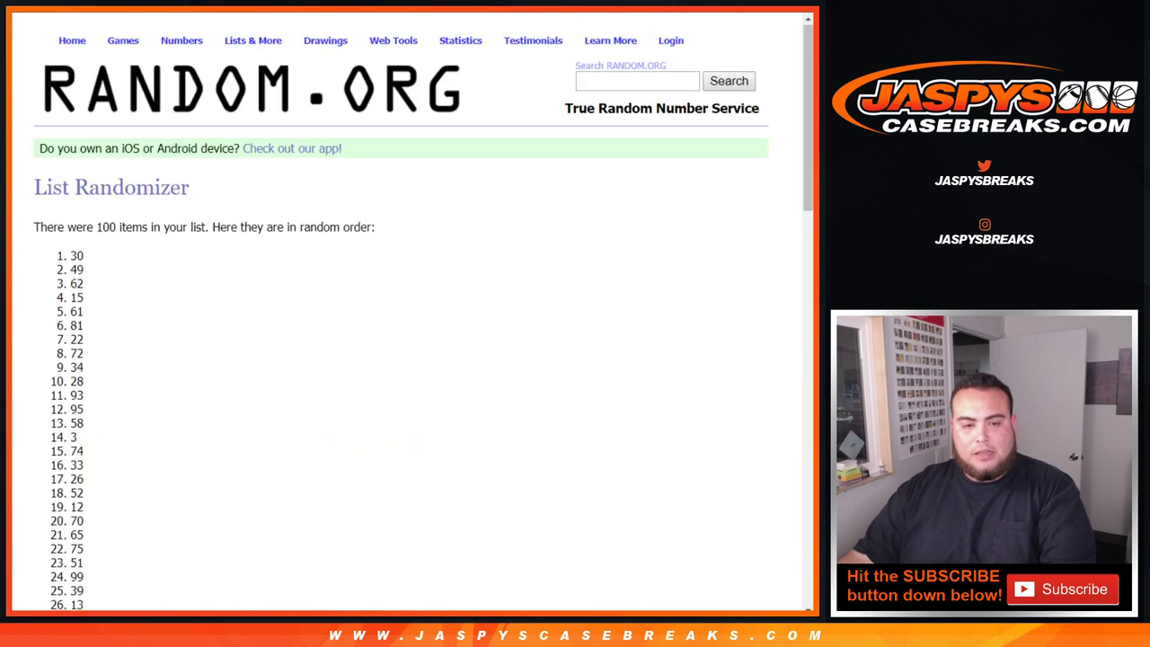
key(End)
key(Return)
key(End)
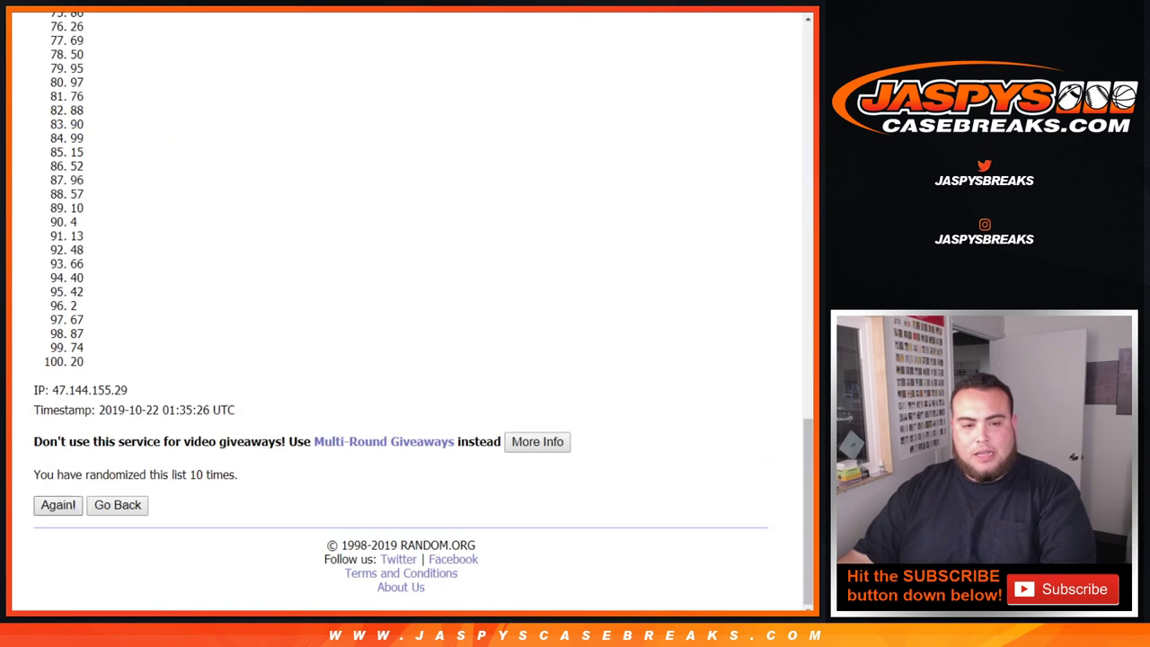
key(Return)
key(End)
drag(239, 475, 187, 475)
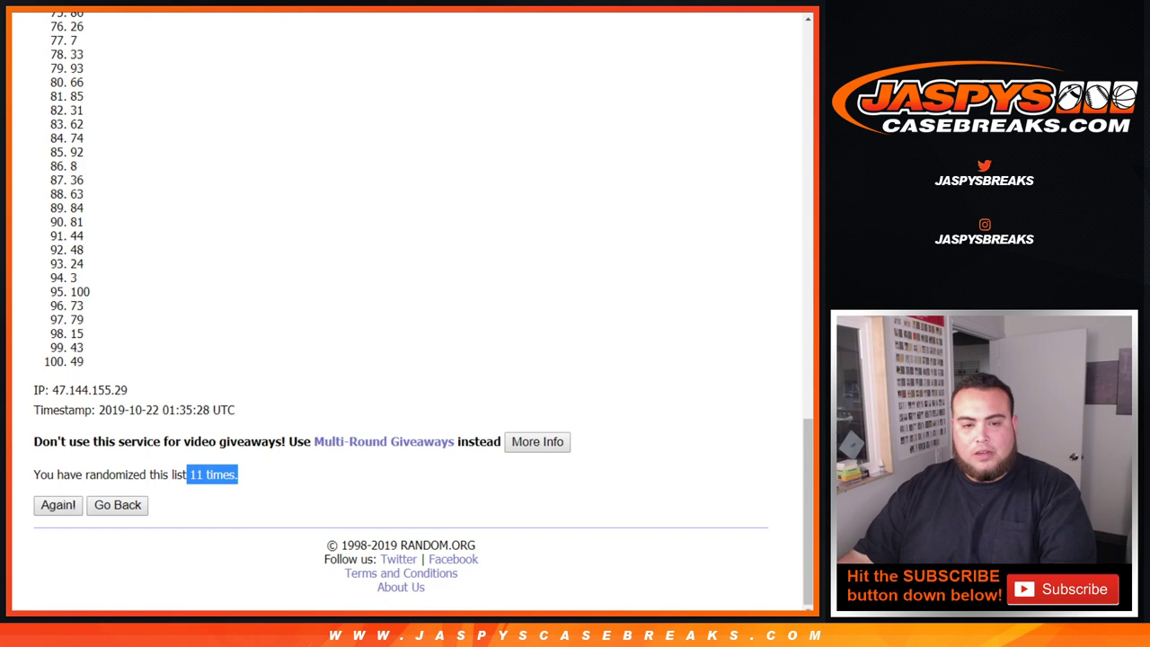
Step: Copy all 100 randomized numbers into the SA/DEN/LAC/NYK SERIAL # sheet, starting at cell B1
scroll(187, 449, up, 15)
drag(85, 258, 84, 391)
scroll(82, 350, down, 14)
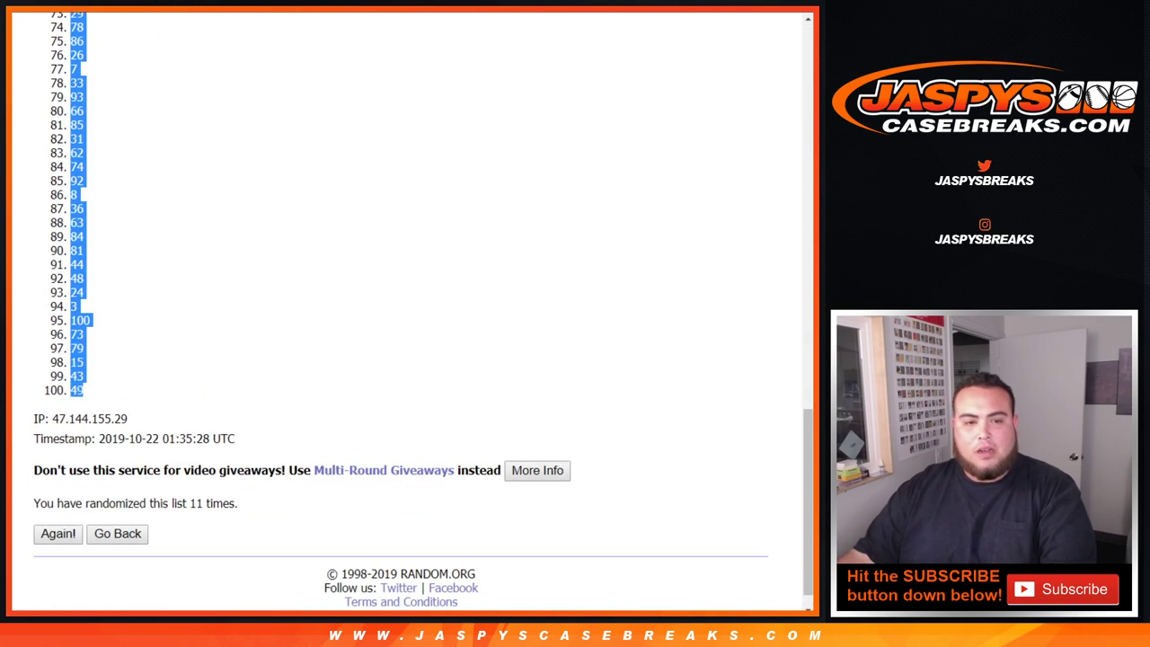
key(ctrl+Tab)
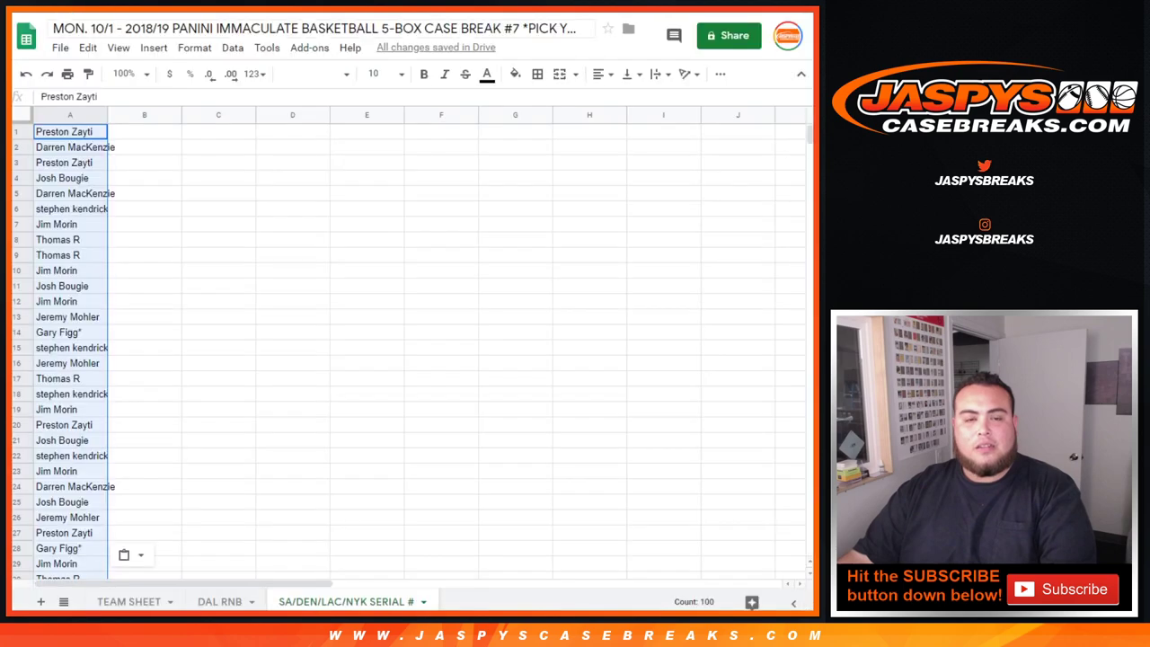
click(144, 132)
key(ctrl+v)
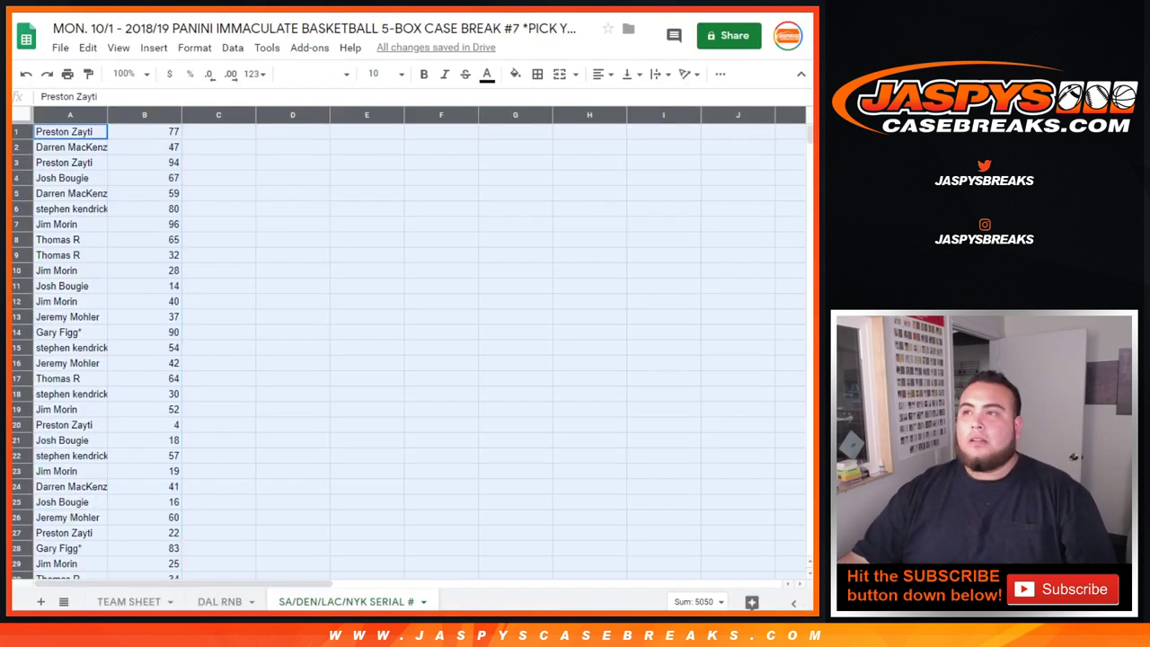
Step: Set the whole sheet's font size to 14 and fit the column widths to their contents
key(ctrl+a)
click(378, 74)
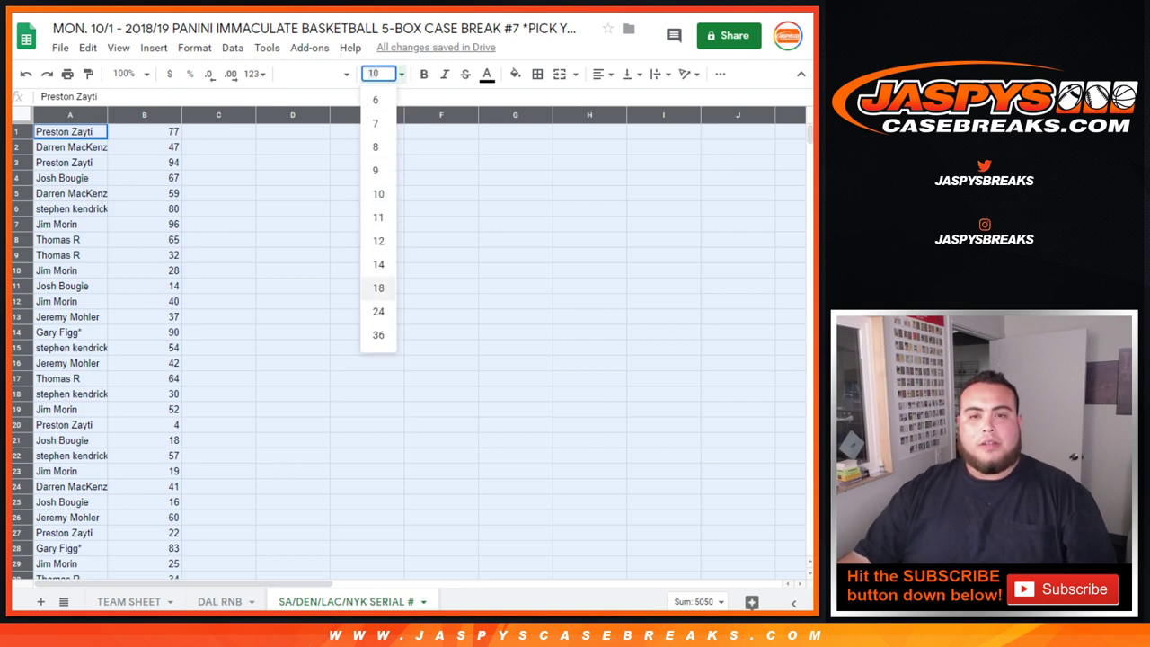
click(378, 265)
double_click(107, 115)
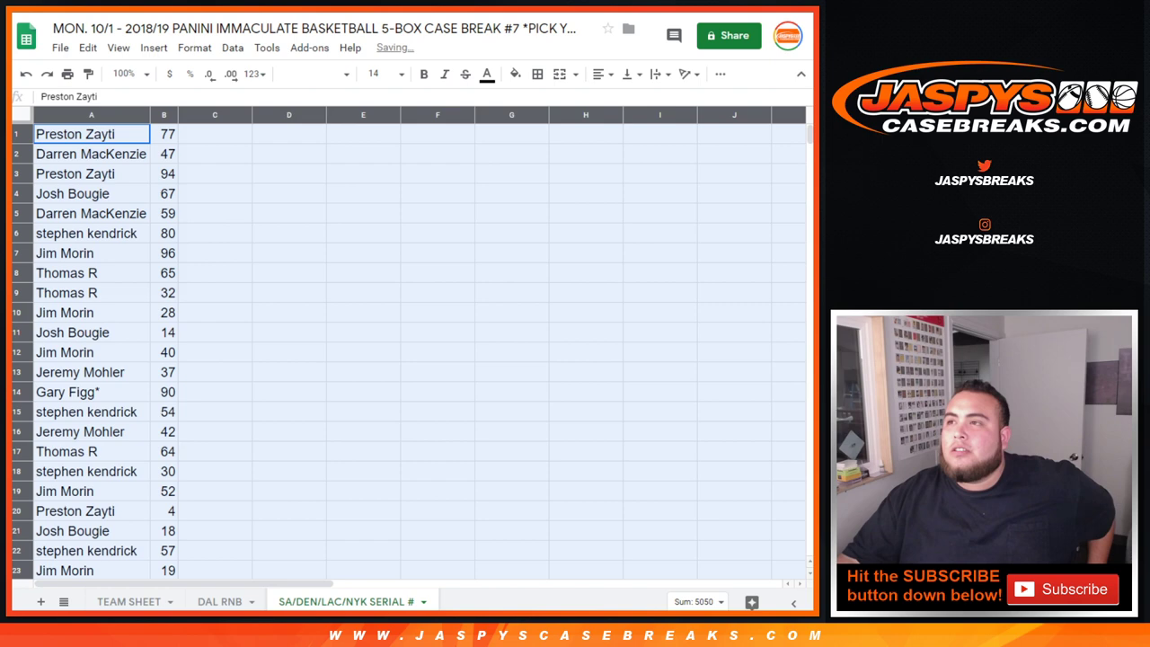
Step: Review the participant and number pairings in rows 1 to 100 of the serial number sheet
scroll(404, 350, down, 1)
scroll(405, 351, down, 5)
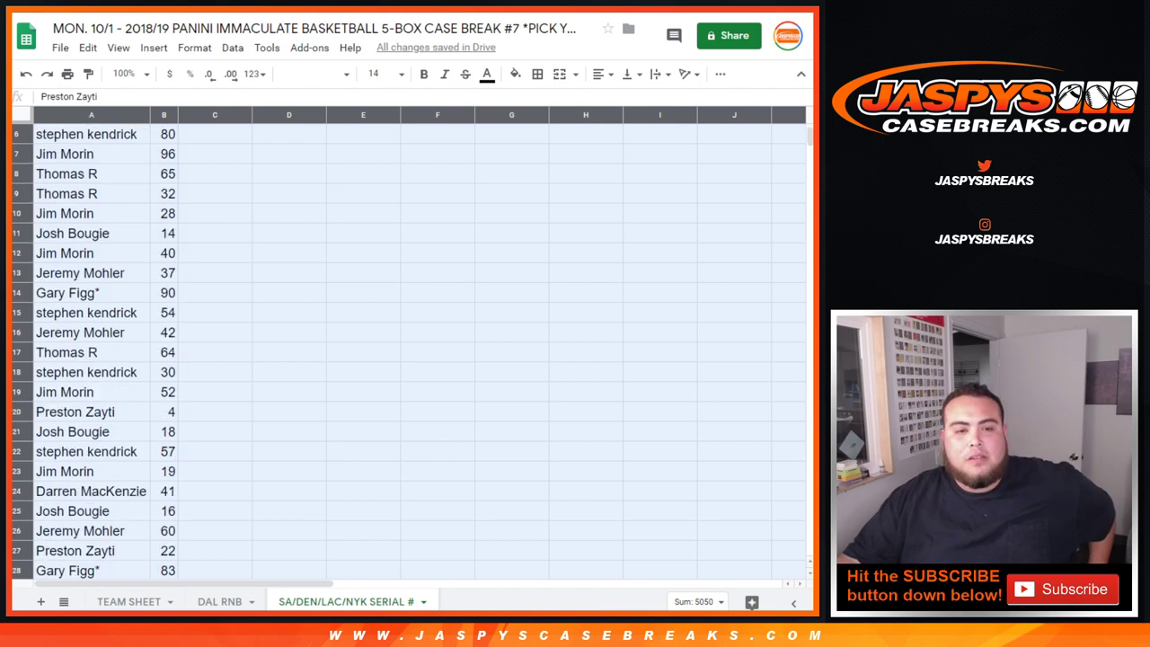
scroll(404, 350, down, 6)
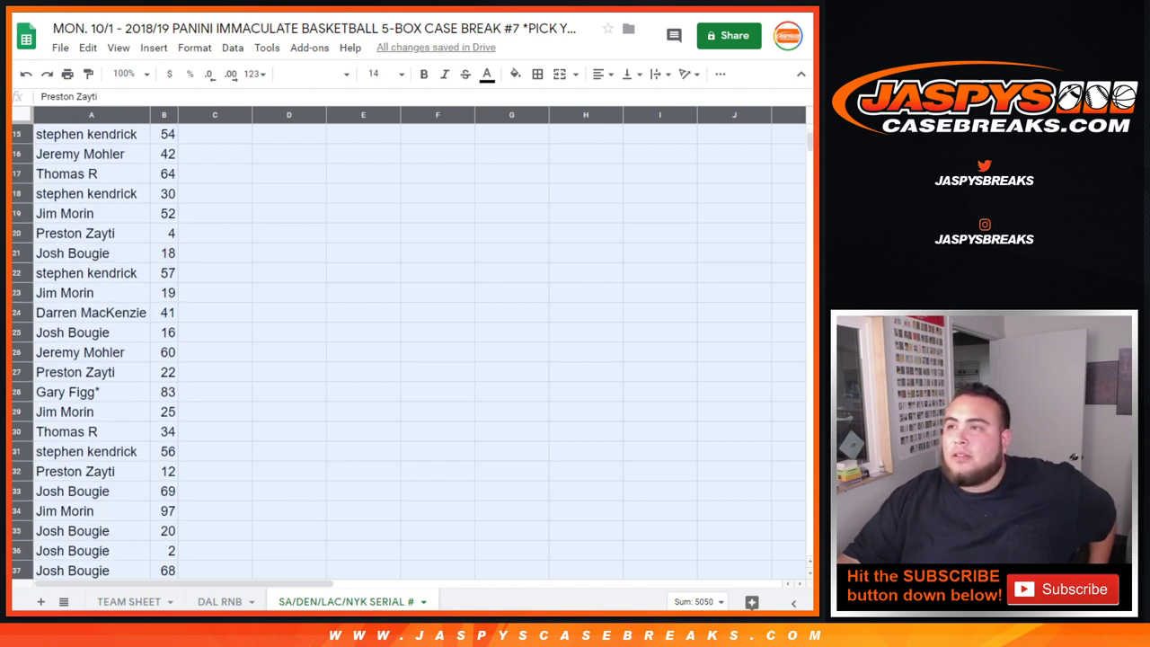
scroll(404, 351, down, 6)
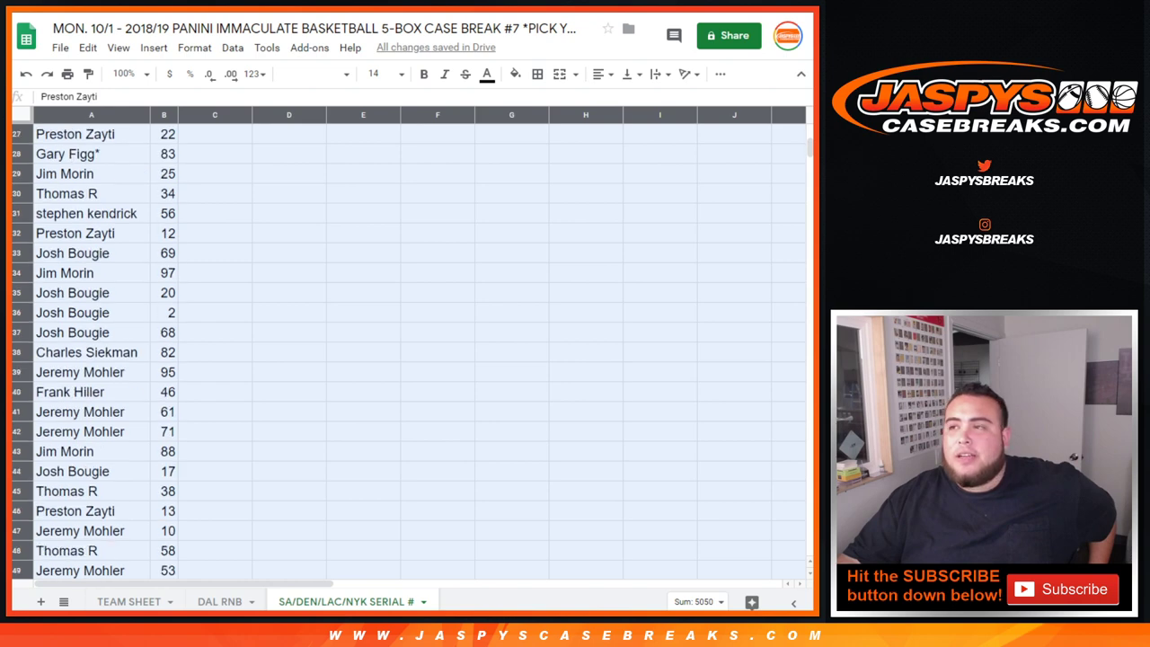
scroll(404, 351, down, 4)
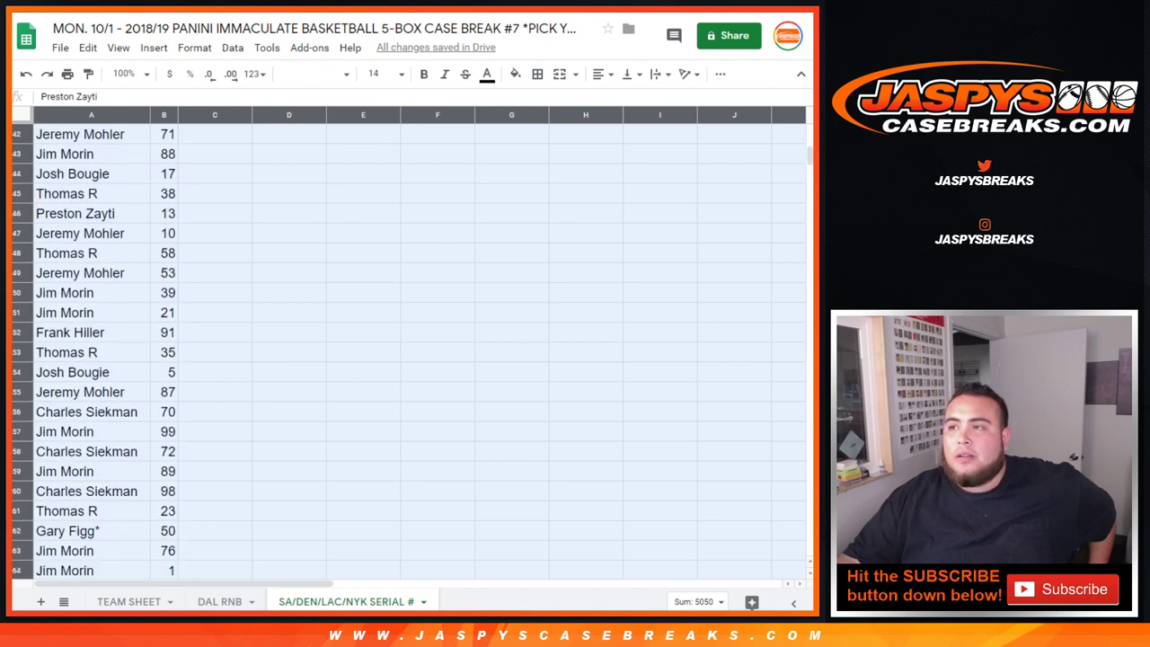
scroll(404, 350, down, 7)
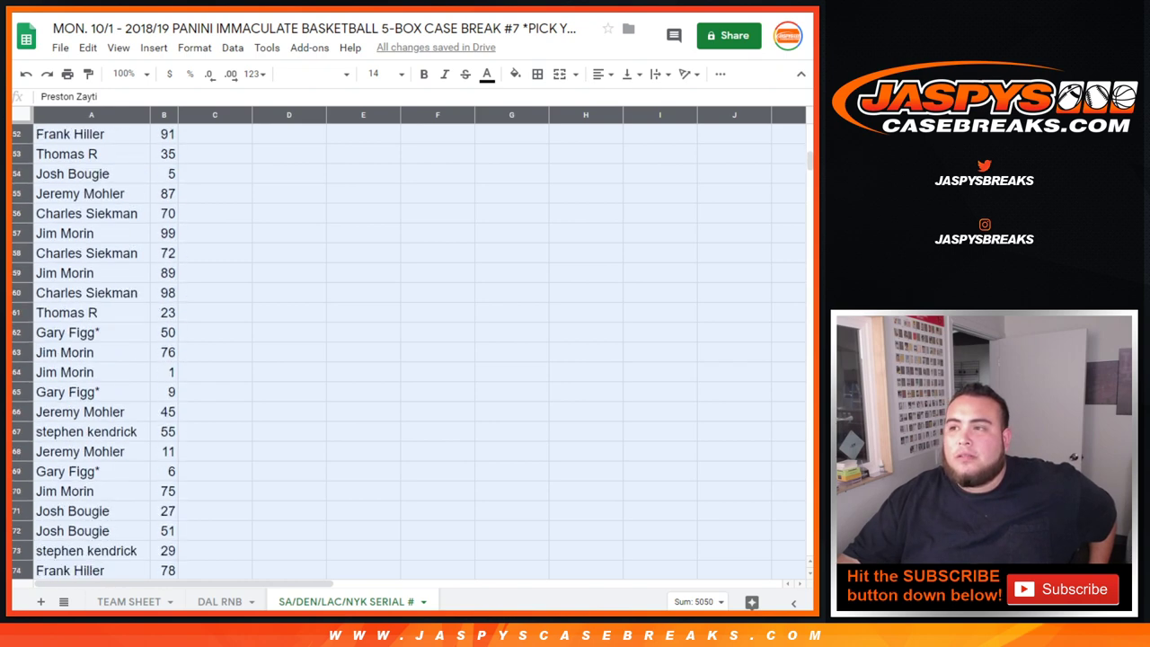
scroll(404, 351, down, 6)
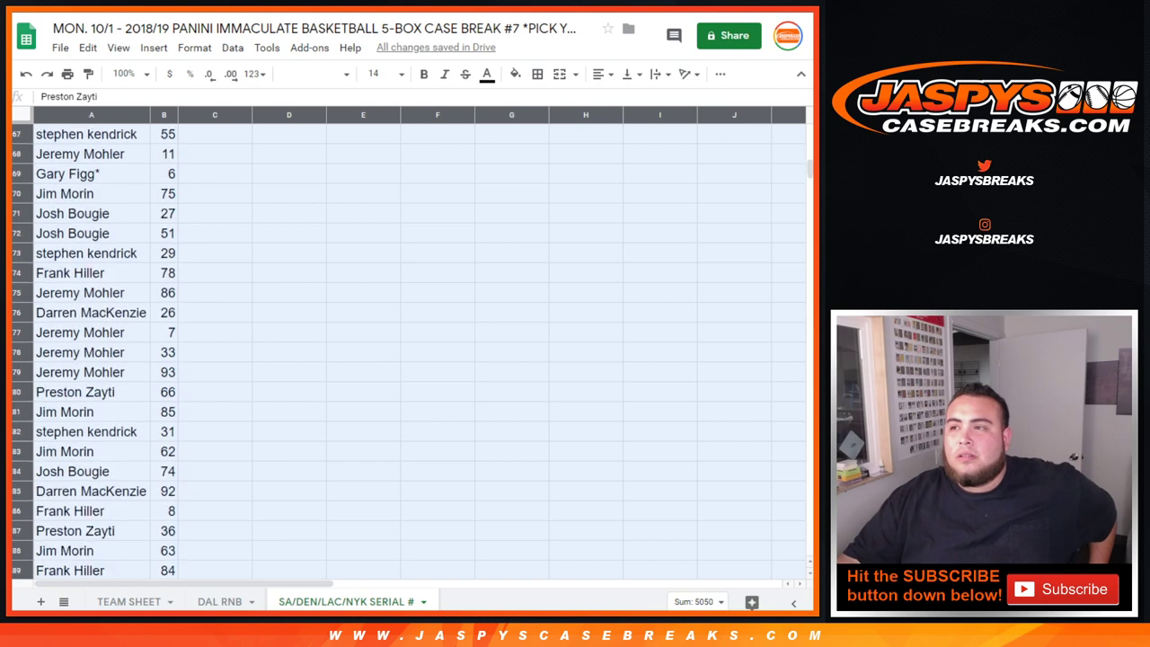
scroll(404, 351, down, 4)
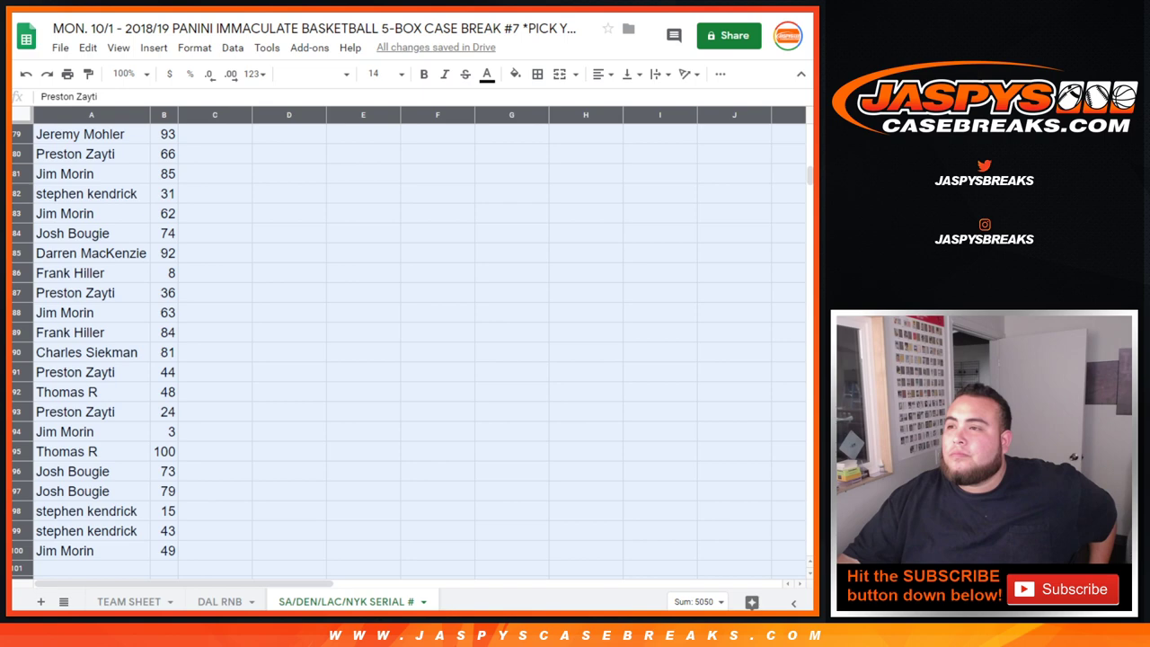
scroll(405, 351, up, 20)
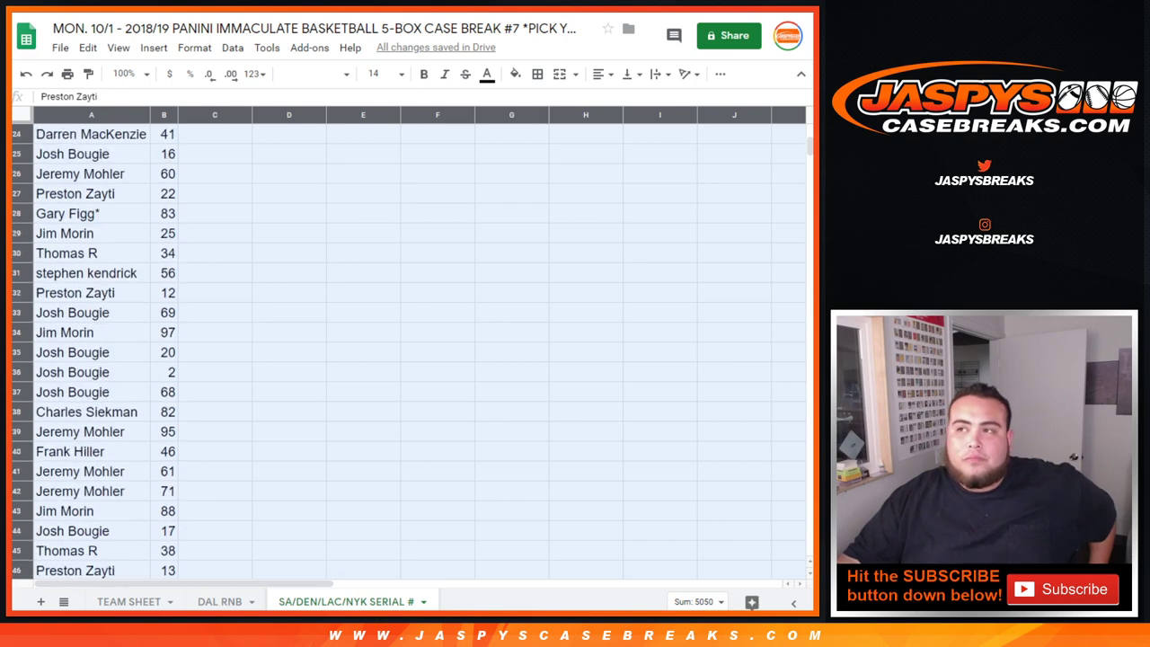
Step: Sort the sheet by the participant names in column A from A to Z
click(91, 154)
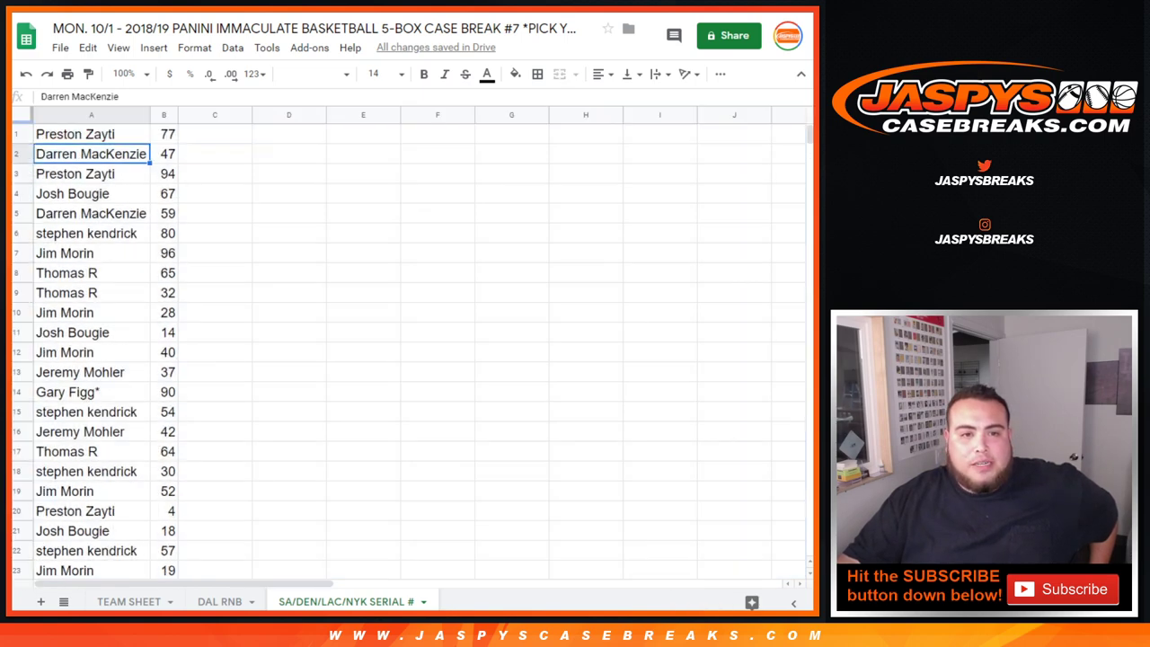
click(141, 115)
click(215, 410)
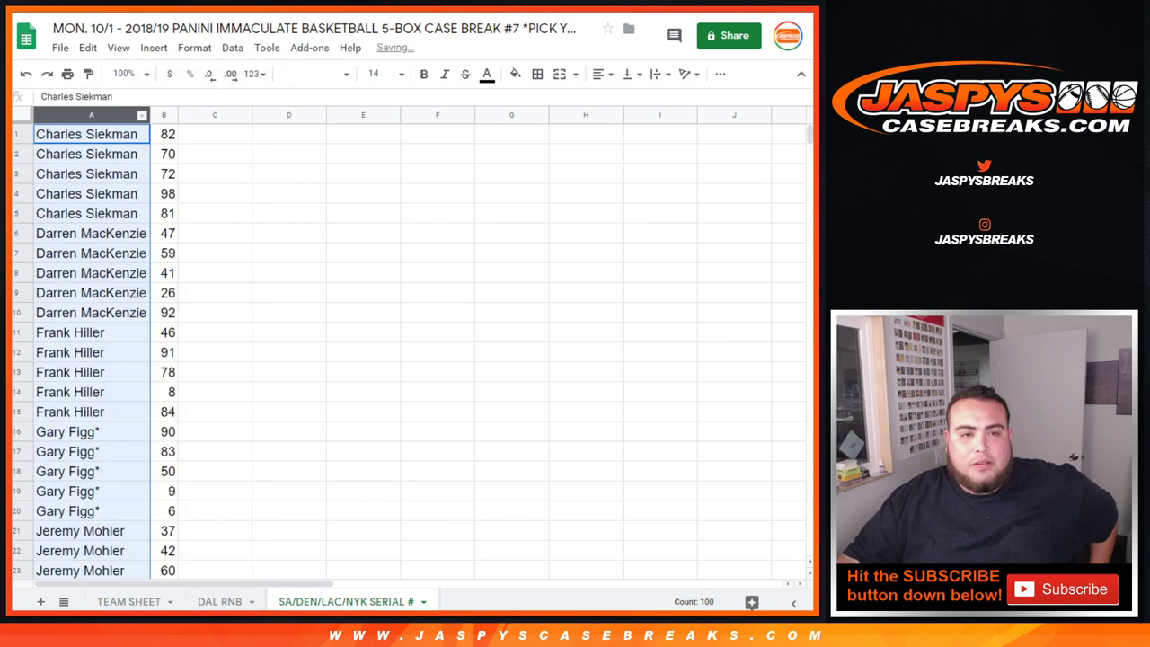
Step: Highlight and review the numbers of each of the first four participants in turn, covering rows 1 to 20
drag(90, 134, 164, 214)
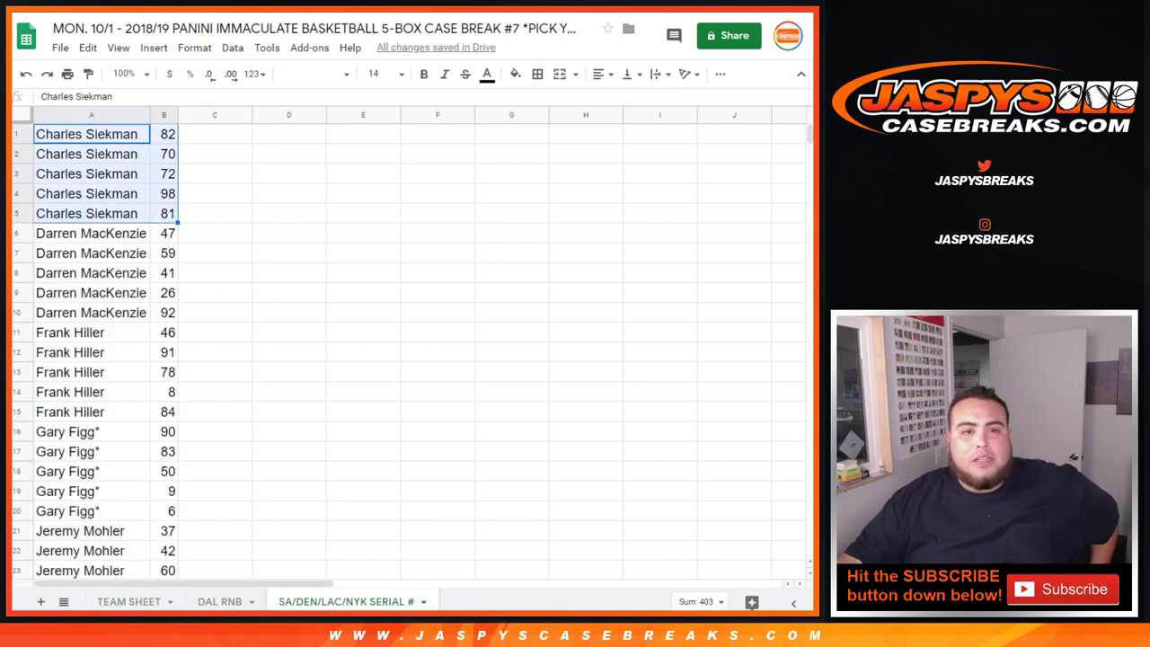
drag(91, 234, 165, 314)
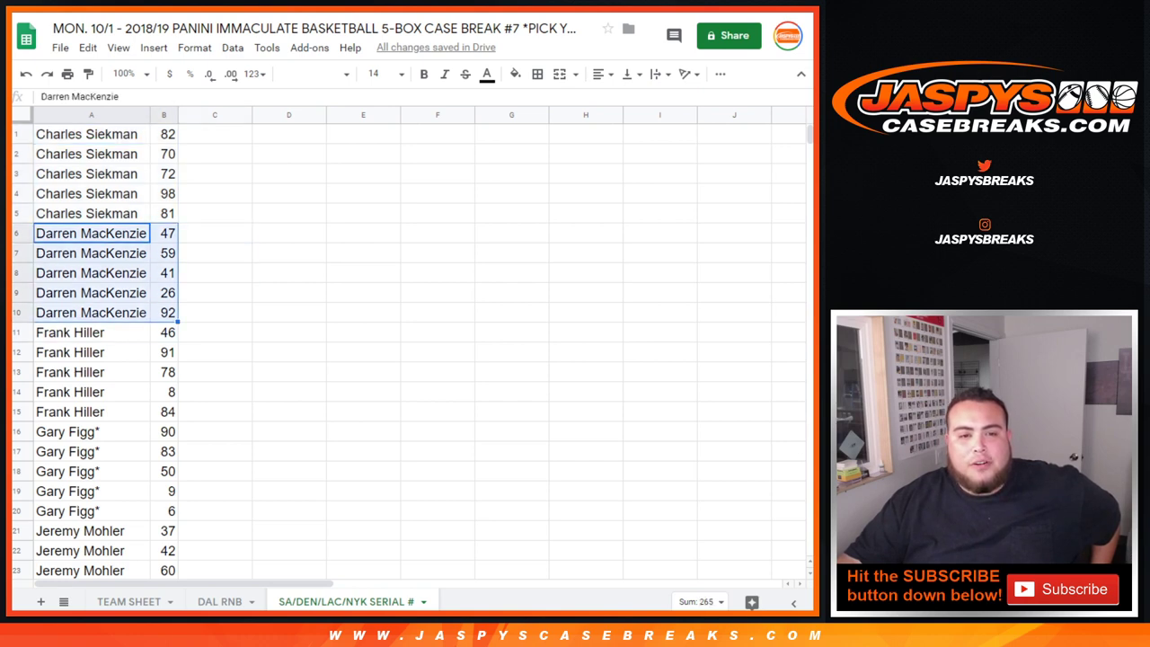
scroll(404, 350, down, 1)
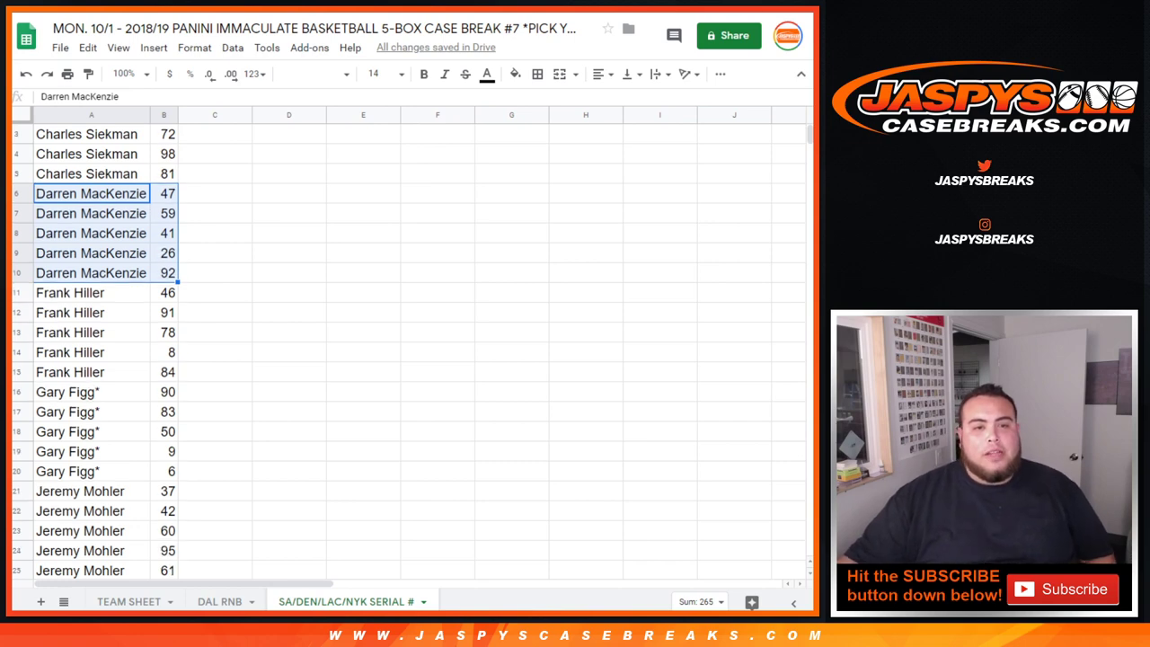
drag(91, 293, 167, 372)
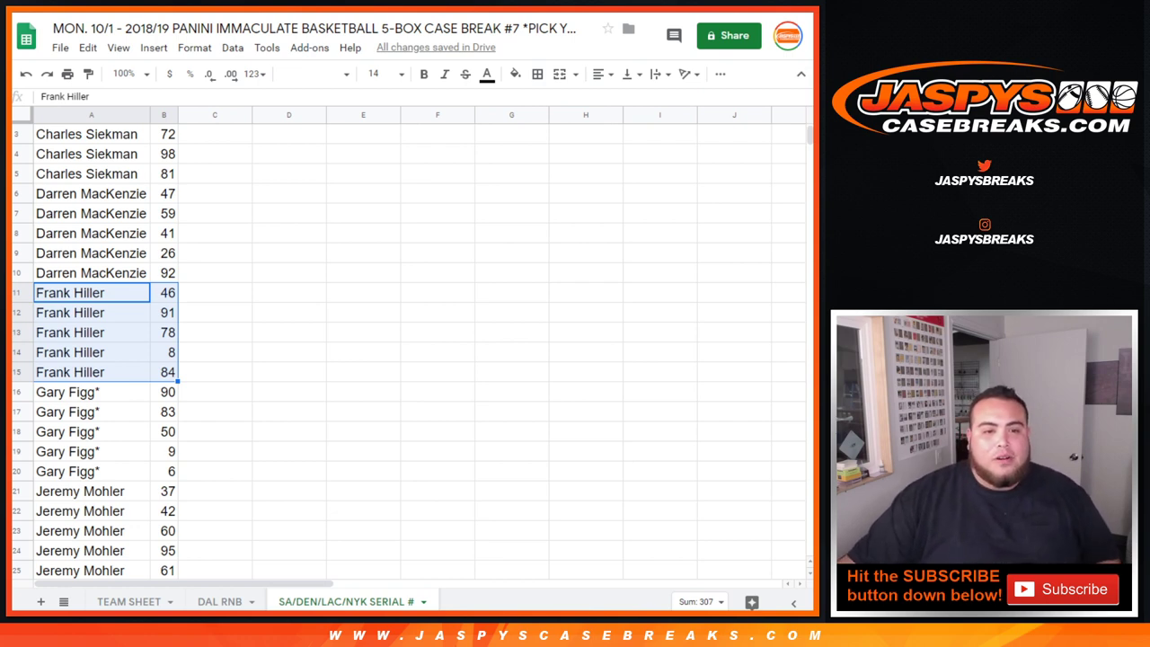
drag(91, 392, 167, 472)
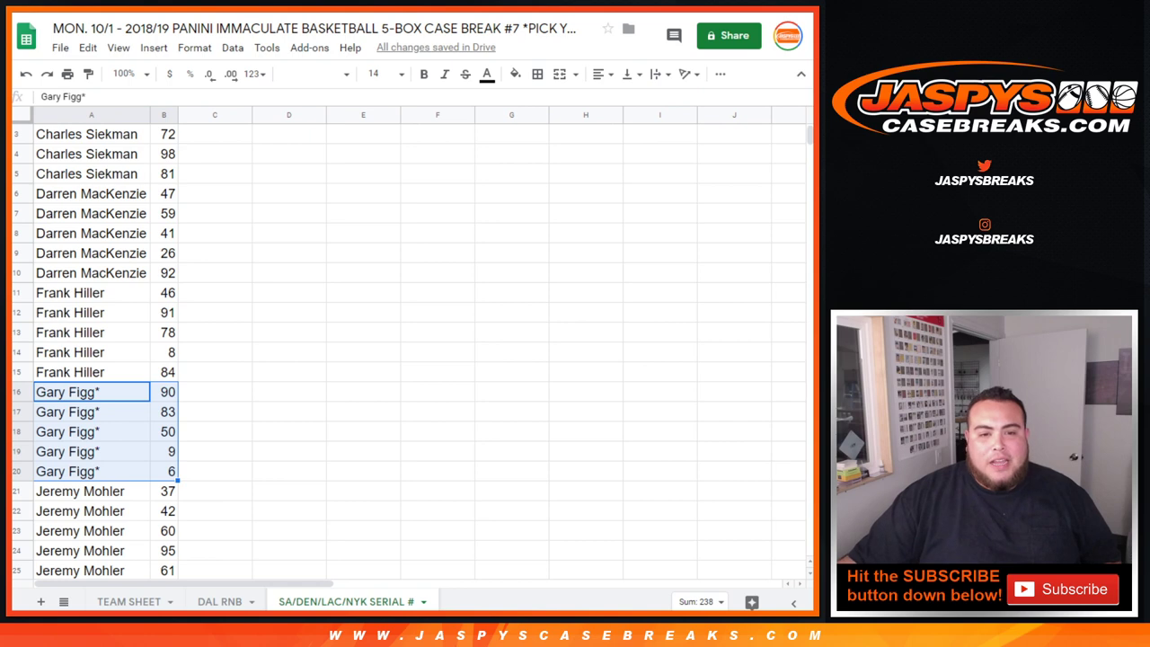
scroll(405, 350, down, 1)
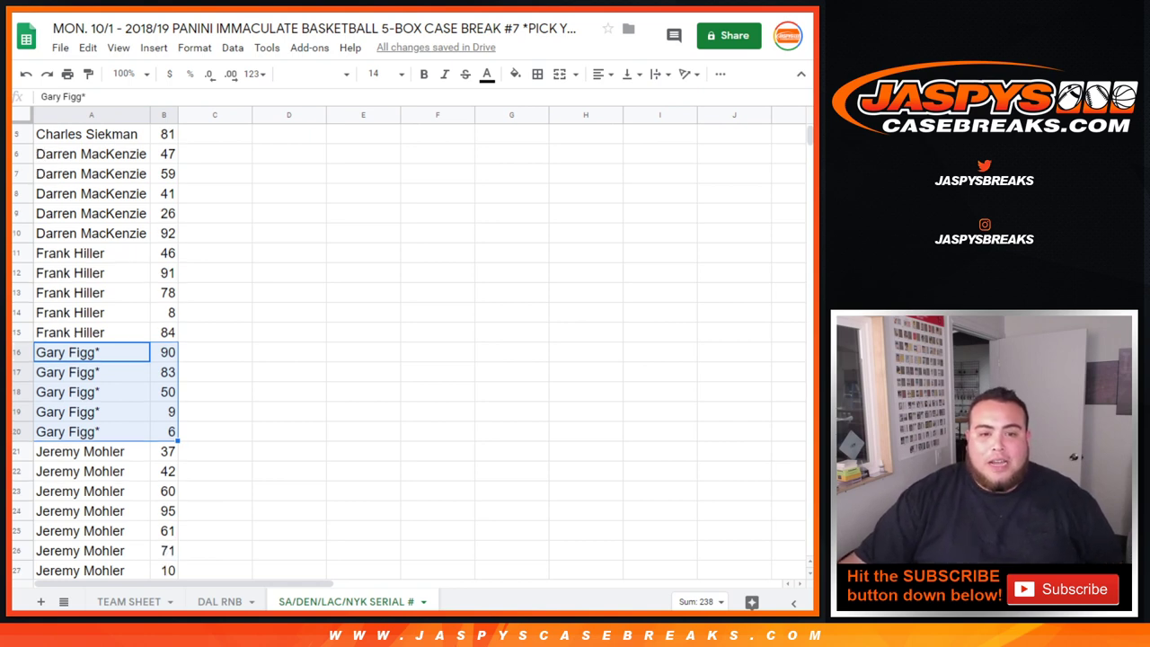
Step: Highlight and review the numbers of the next two participants, in rows 21 to 35 and rows 36 to 55
scroll(405, 350, down, 5)
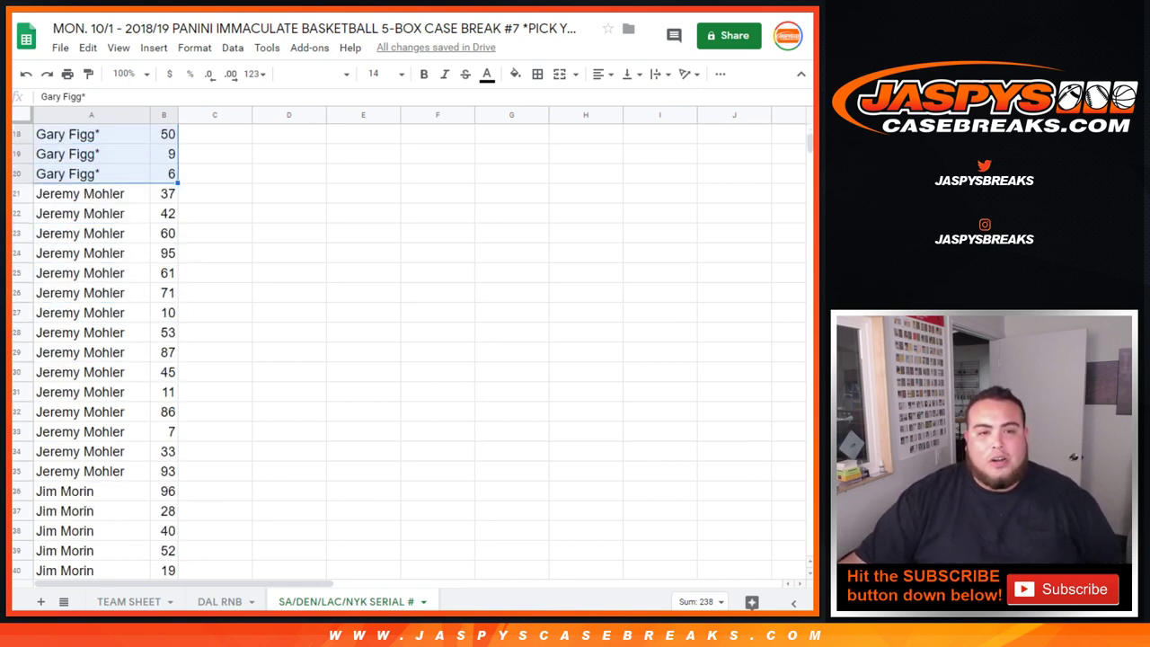
drag(91, 194, 165, 472)
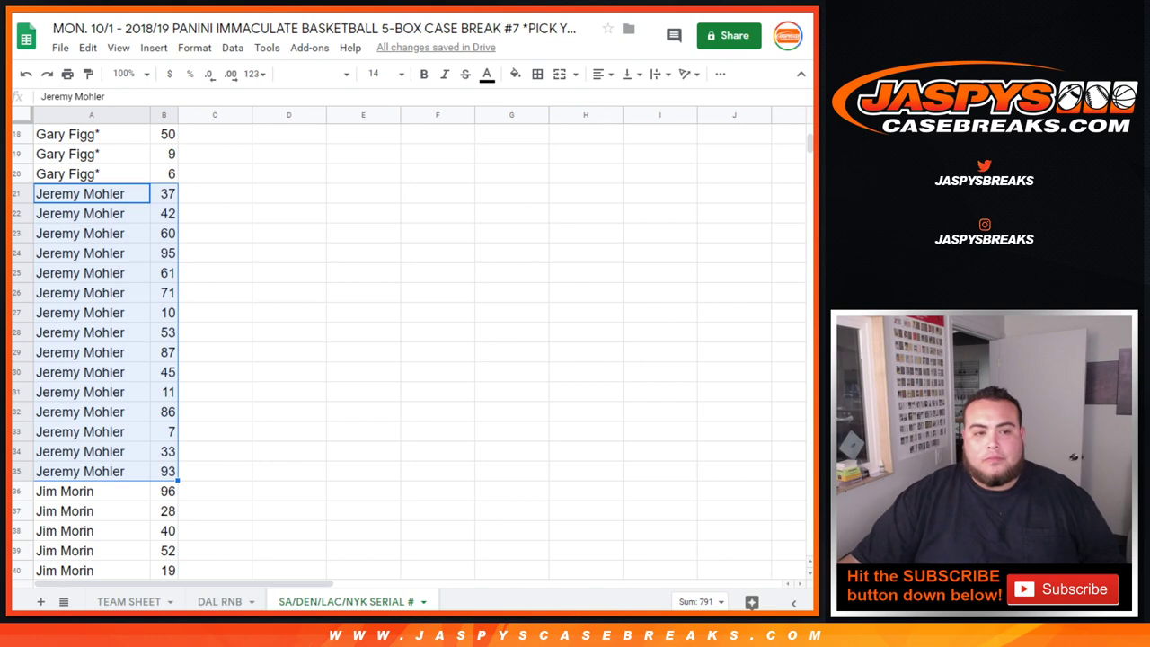
scroll(405, 351, down, 4)
drag(65, 254, 165, 432)
scroll(165, 431, down, 3)
scroll(404, 350, up, 2)
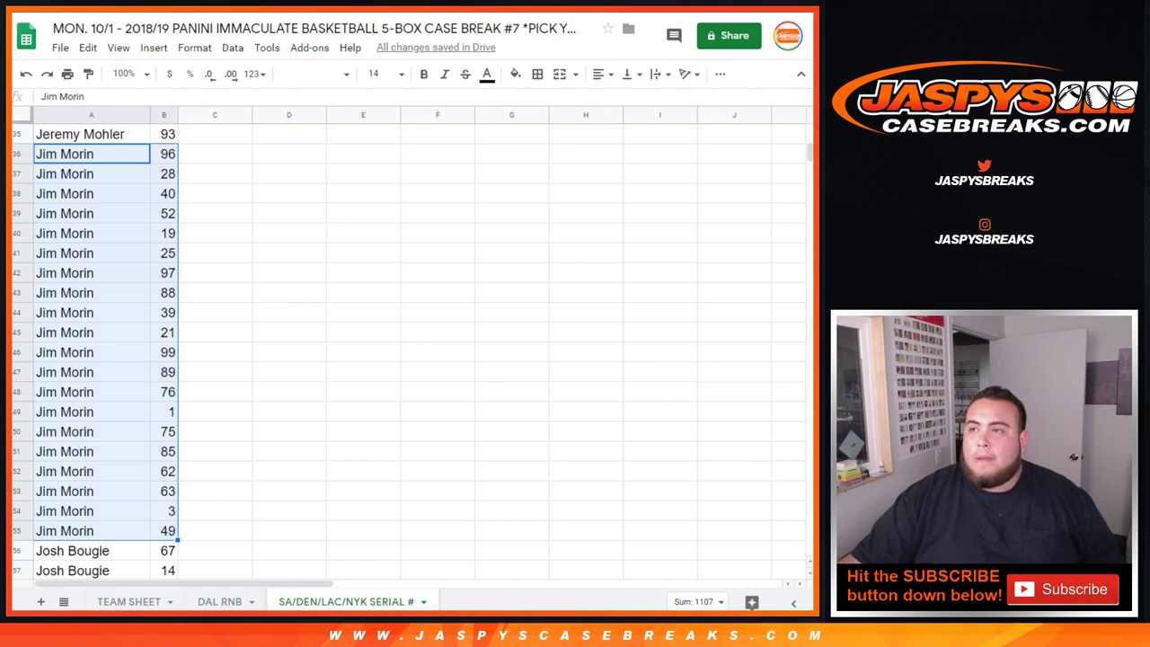
Step: Highlight and review the numbers of the participant in rows 56 to 70, covering rows 56 to 68 and rows 69 to 70 separately
scroll(405, 350, down, 5)
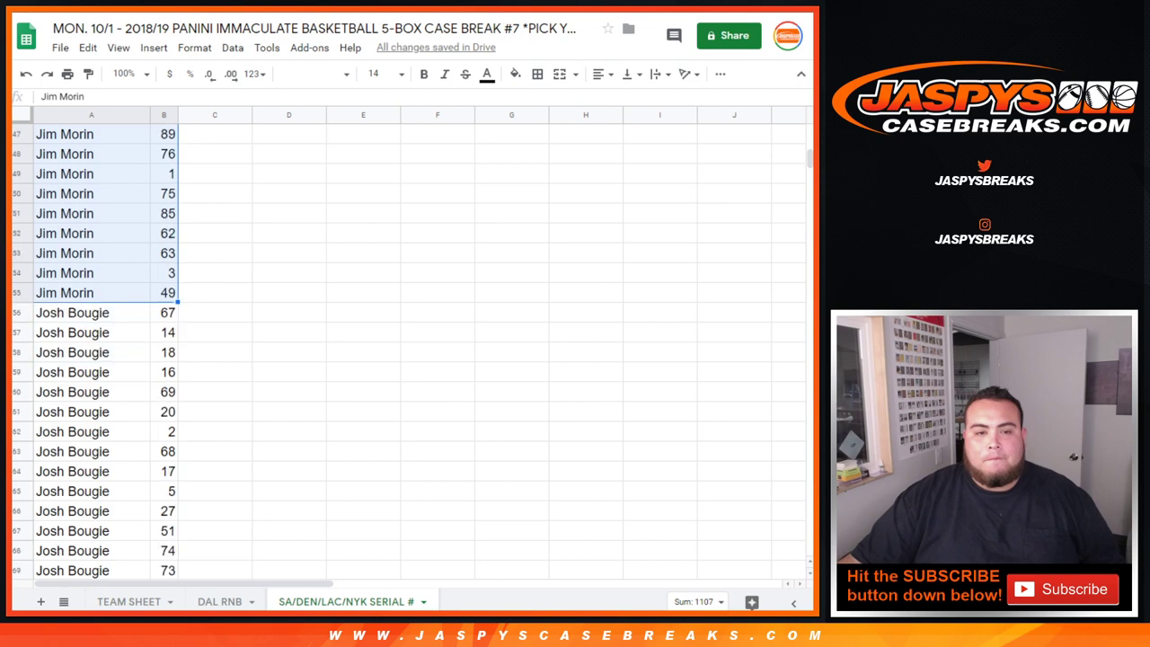
drag(90, 253, 166, 492)
scroll(166, 492, down, 2)
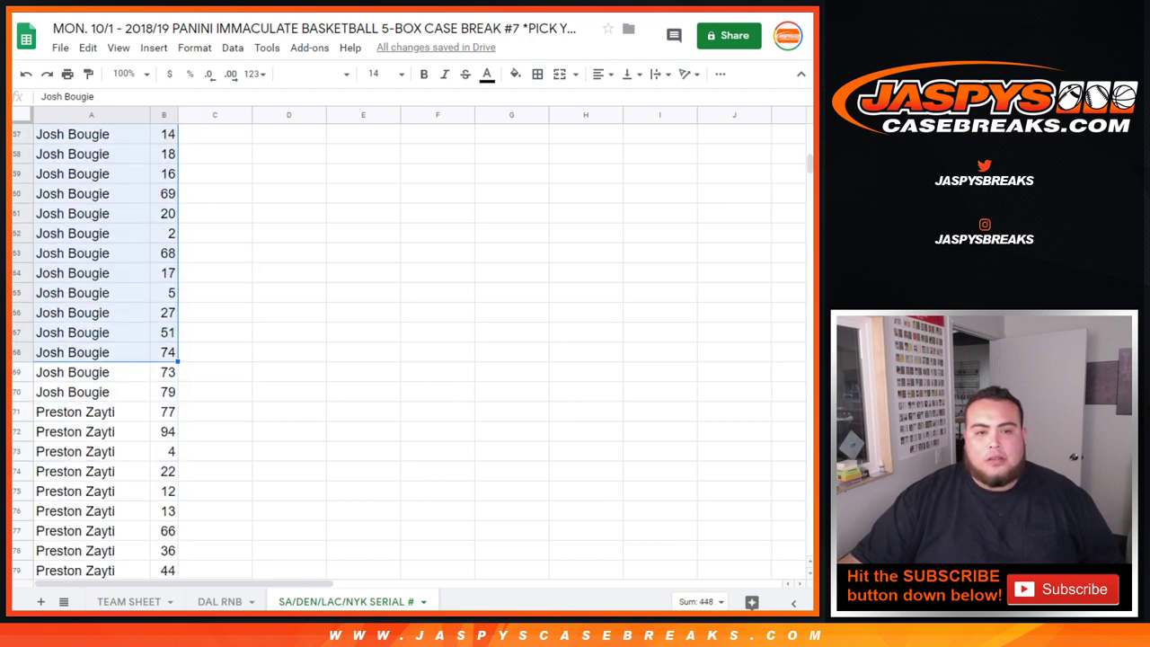
scroll(405, 351, up, 2)
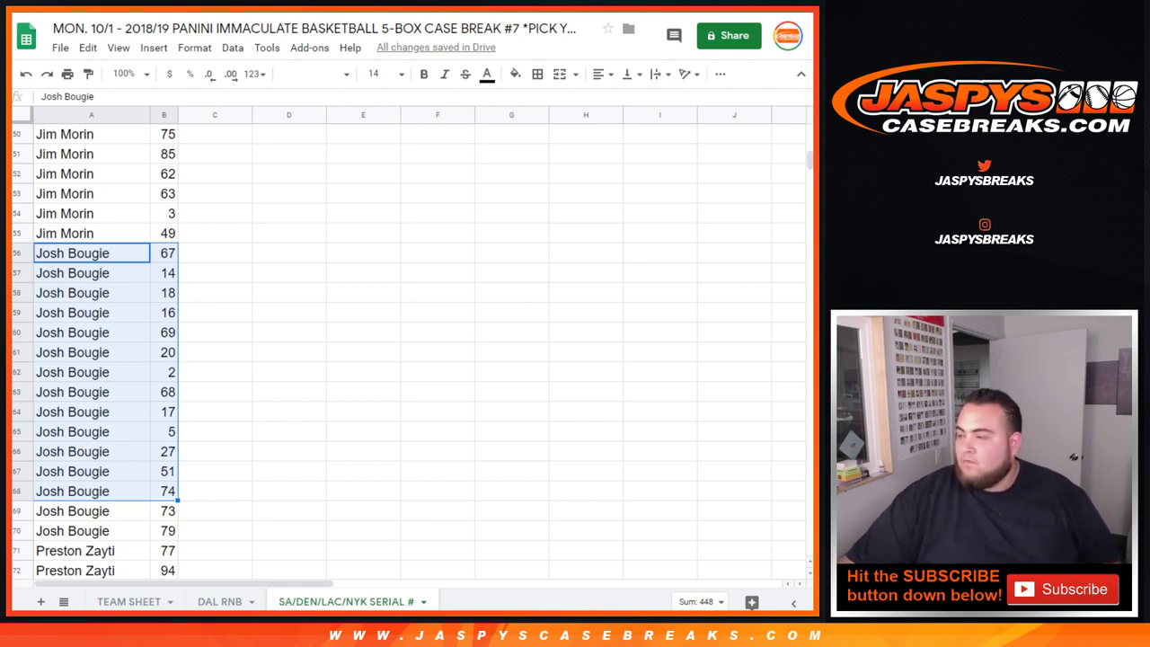
drag(91, 511, 164, 531)
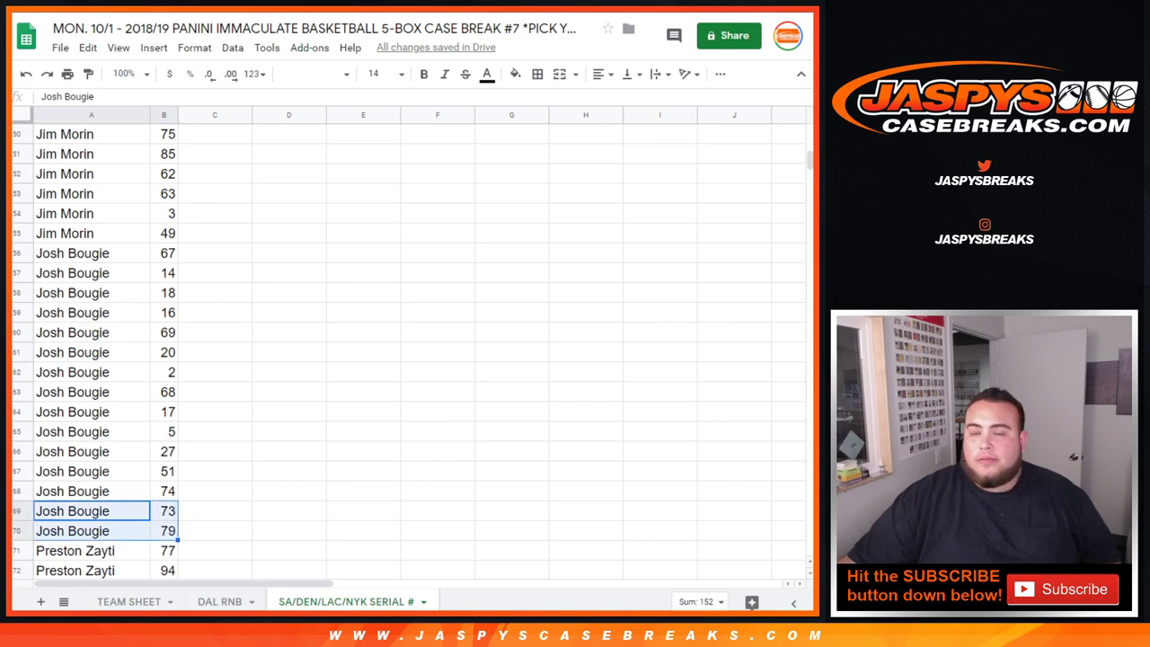
Step: Highlight and review the numbers of the last three participants in turn, in rows 71 to 80, 81 to 90 and 91 to 100
scroll(405, 350, down, 3)
drag(75, 311, 167, 490)
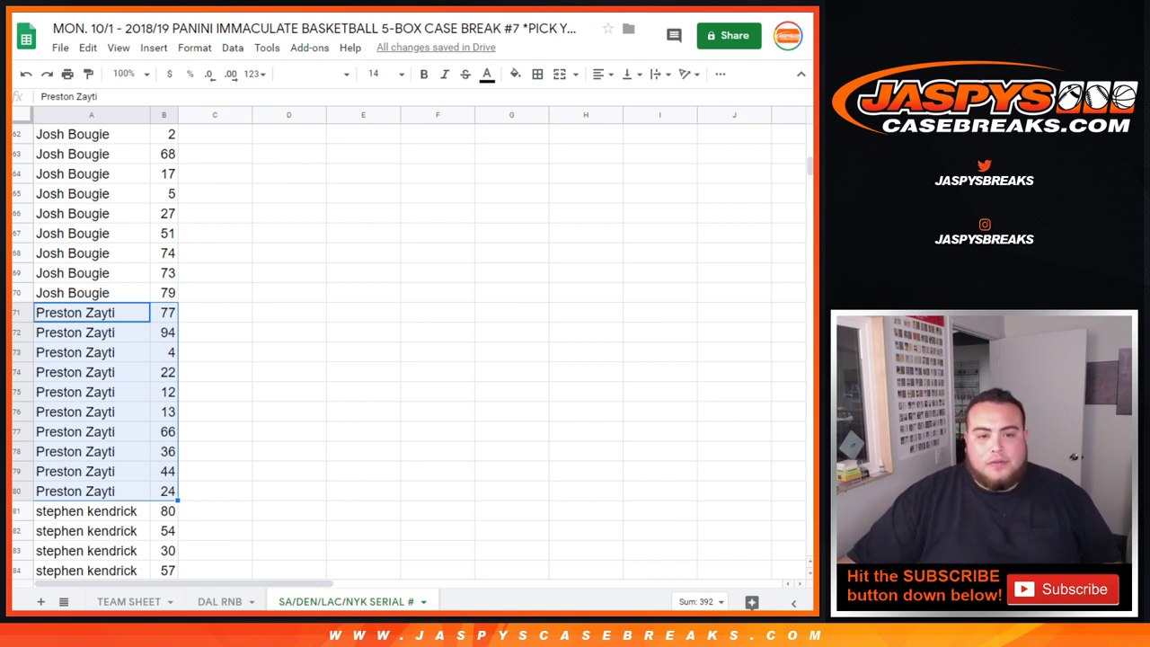
scroll(411, 350, down, 4)
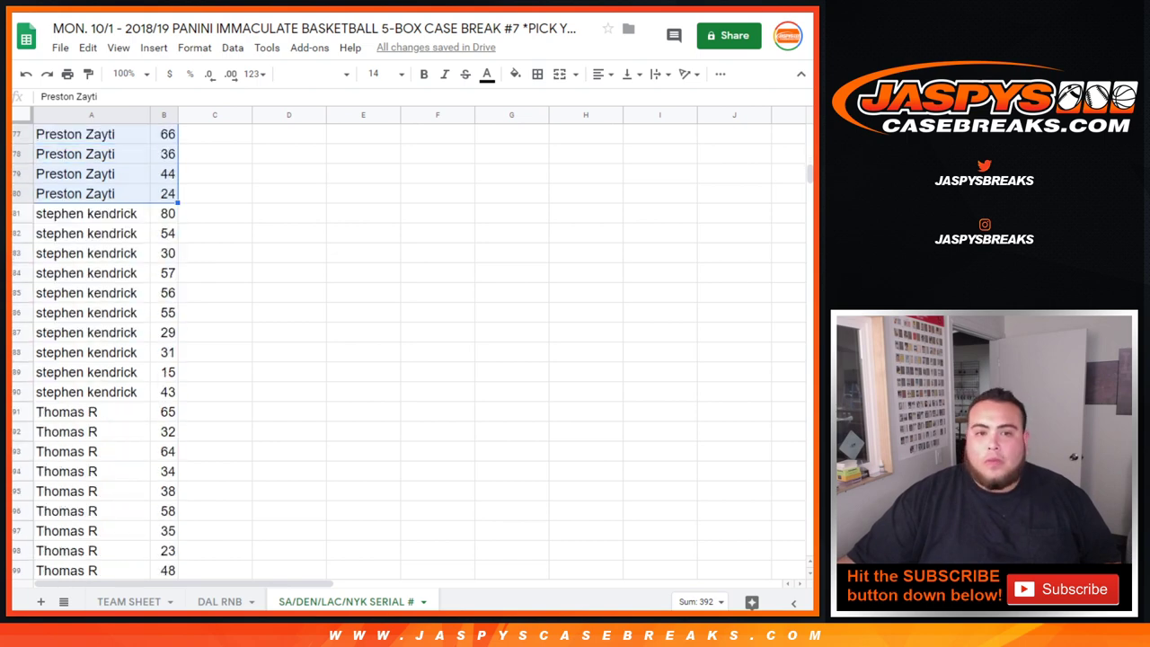
drag(91, 214, 168, 392)
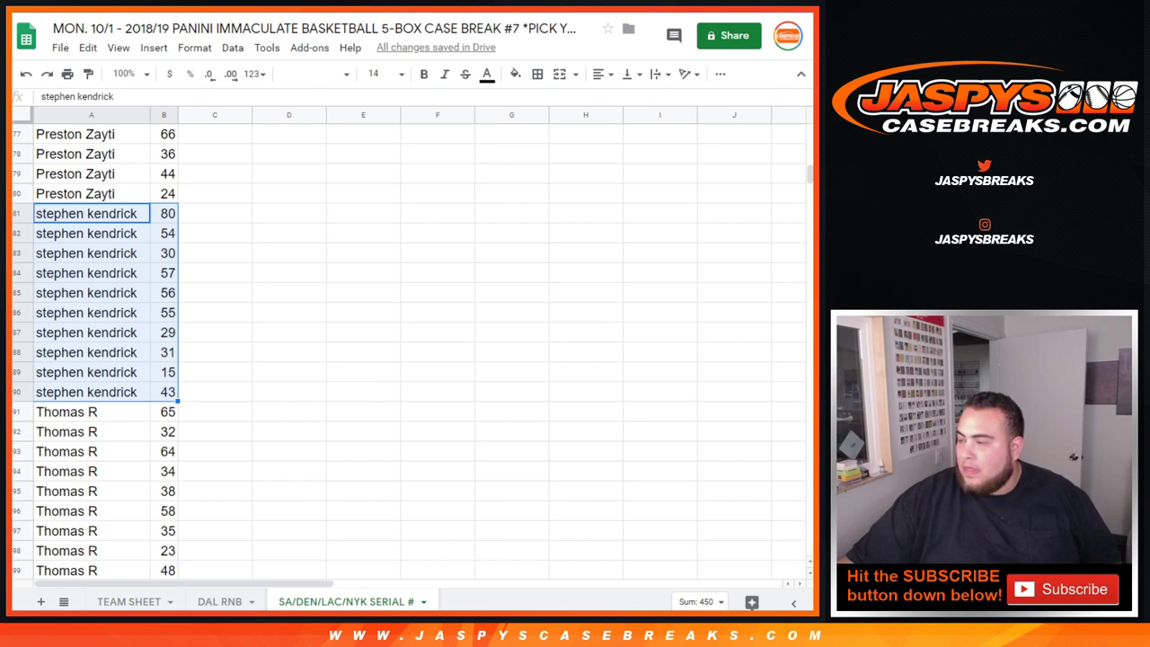
scroll(405, 350, down, 2)
drag(91, 273, 165, 452)
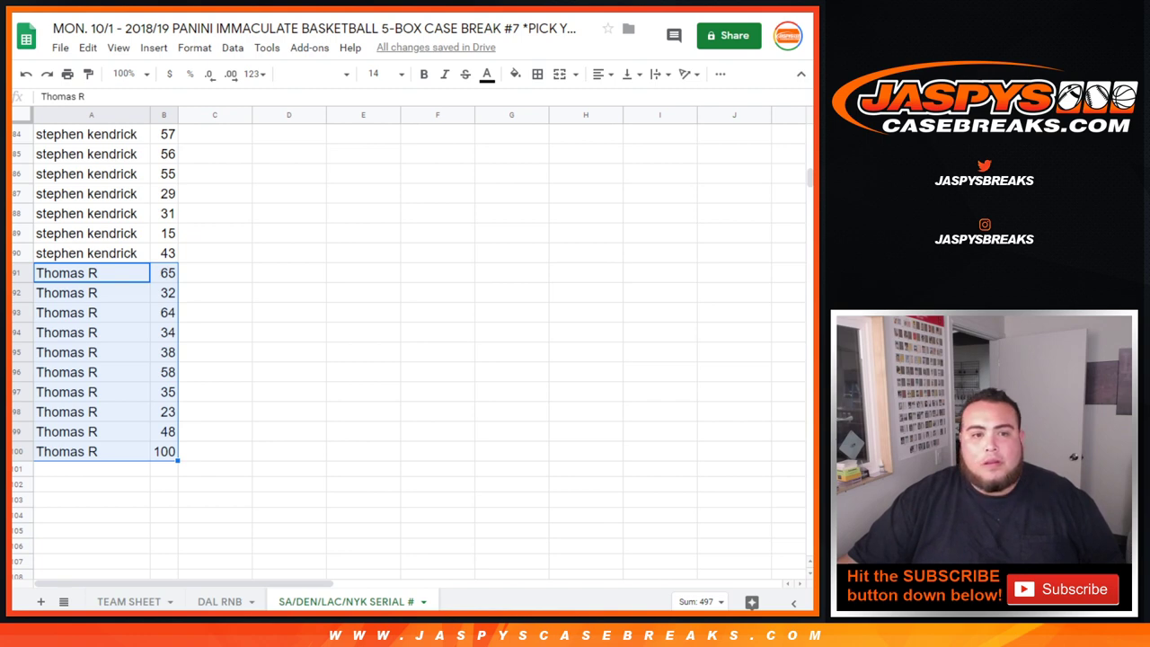
scroll(405, 350, up, 20)
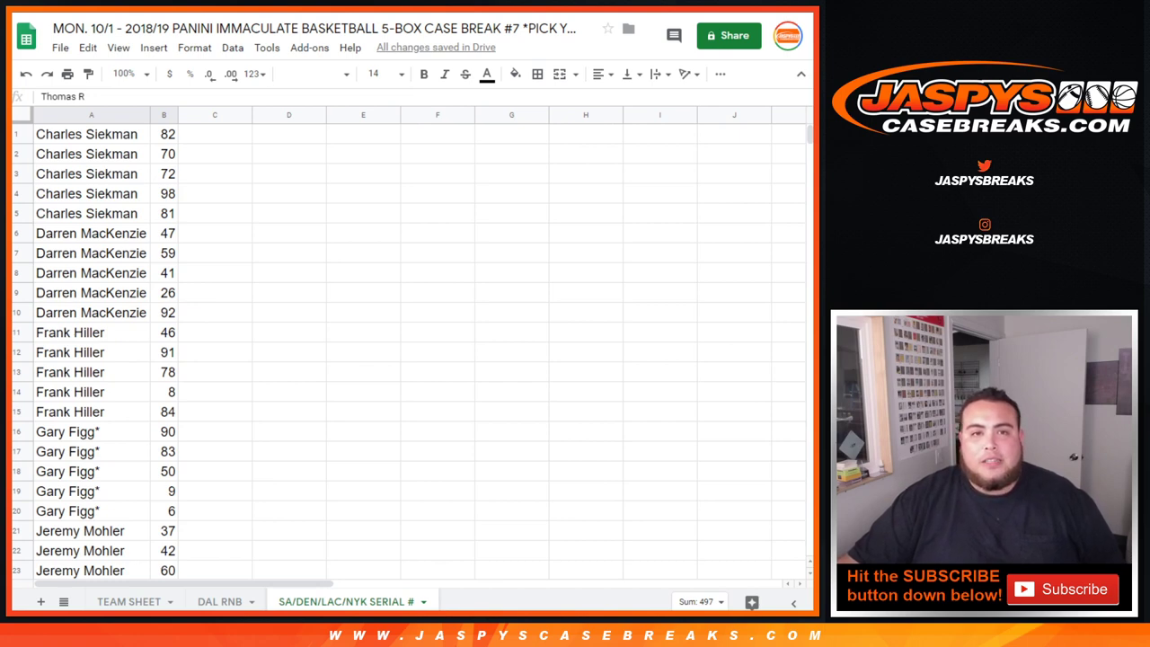
Step: Switch to the store page of the 2018/19 Panini Immaculate Basketball 5-Box Case Break #7 and clear the text selection in its title
key(ctrl+Tab)
key(ctrl+Tab)
key(ctrl+Tab)
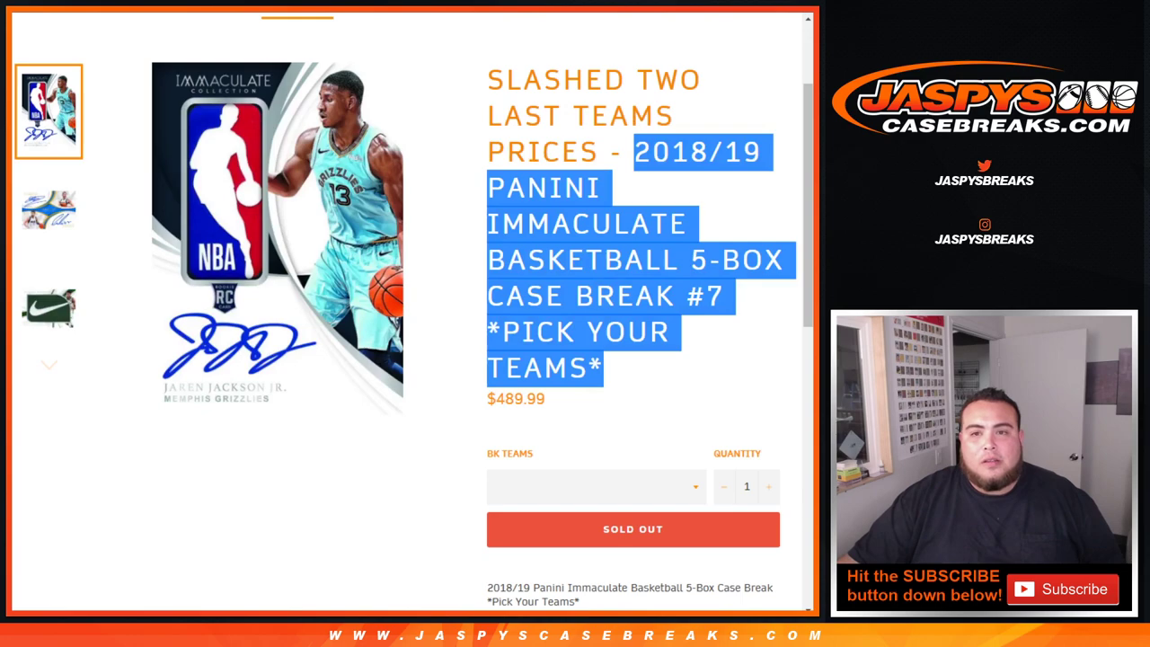
click(629, 269)
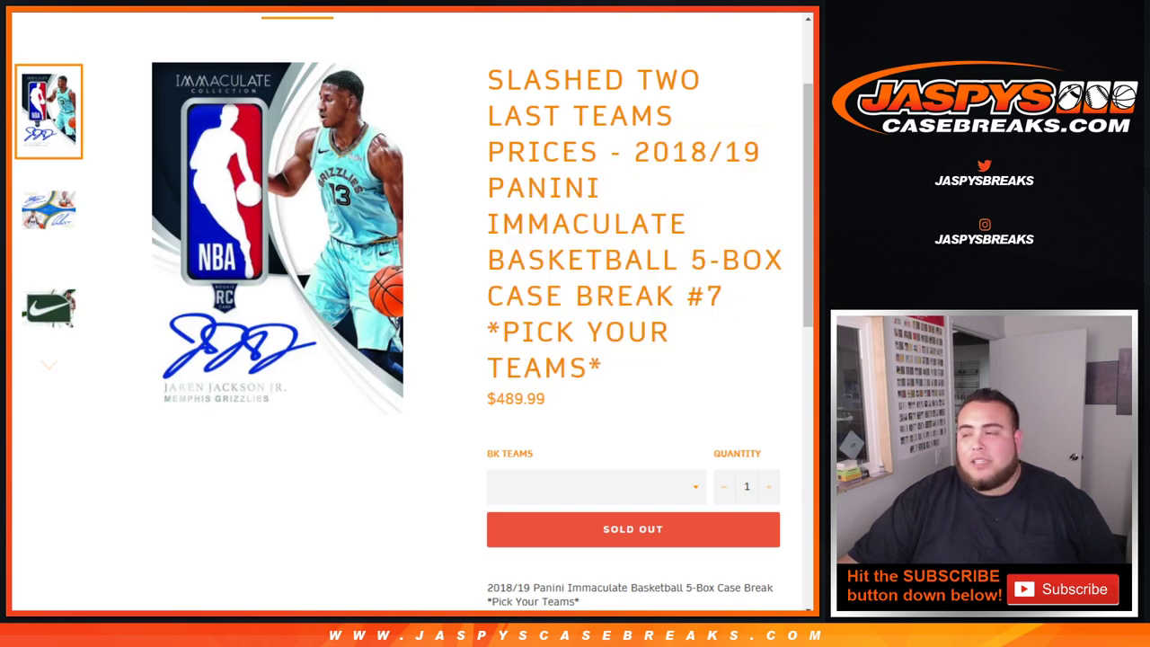